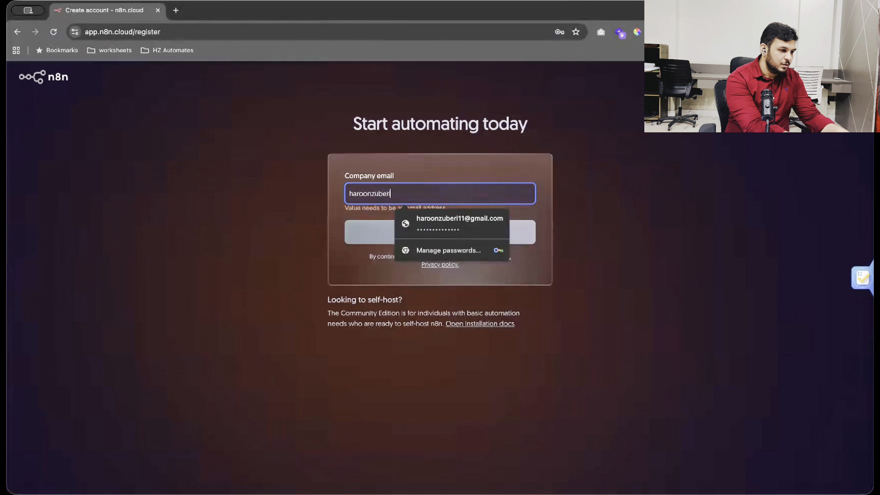
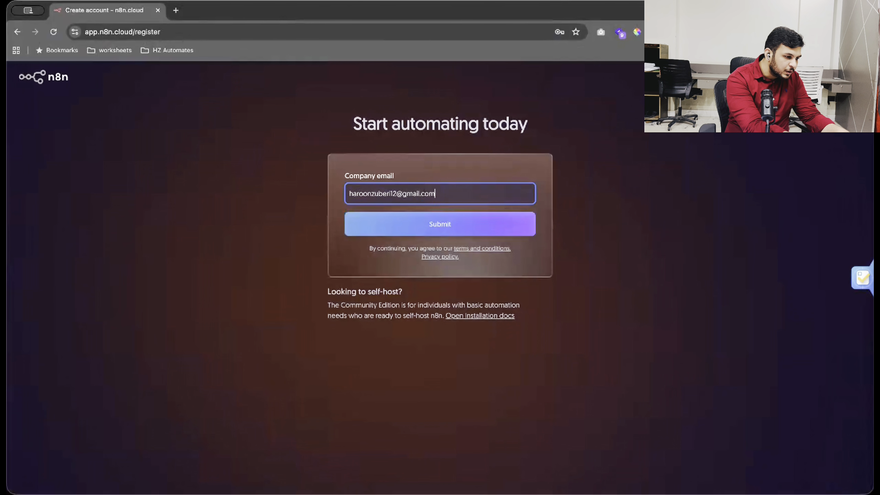
Correct and finish the sign-up email, then open Gmail in a new tab for the verification code.
key(ctrl+t)
text(gma)
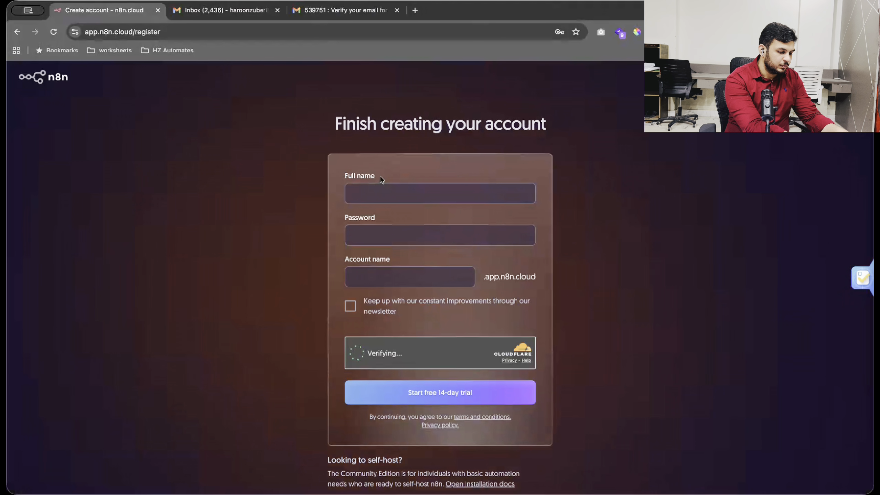
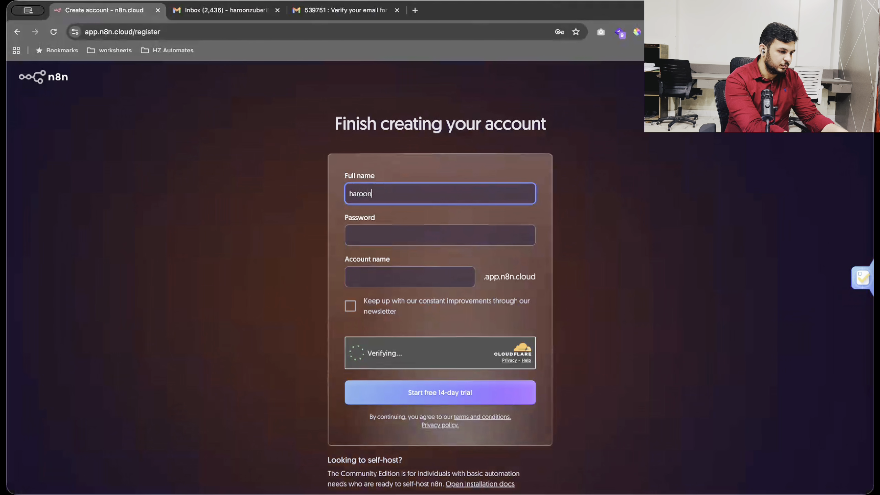
Enter the full name, account password and account name, then start the free 14-day trial.
key(Tab)
text(••••••••••)
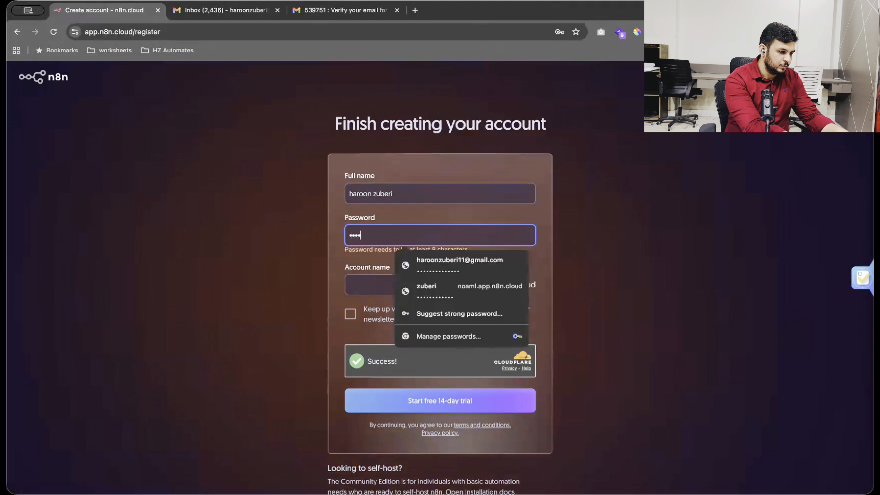
key(Tab)
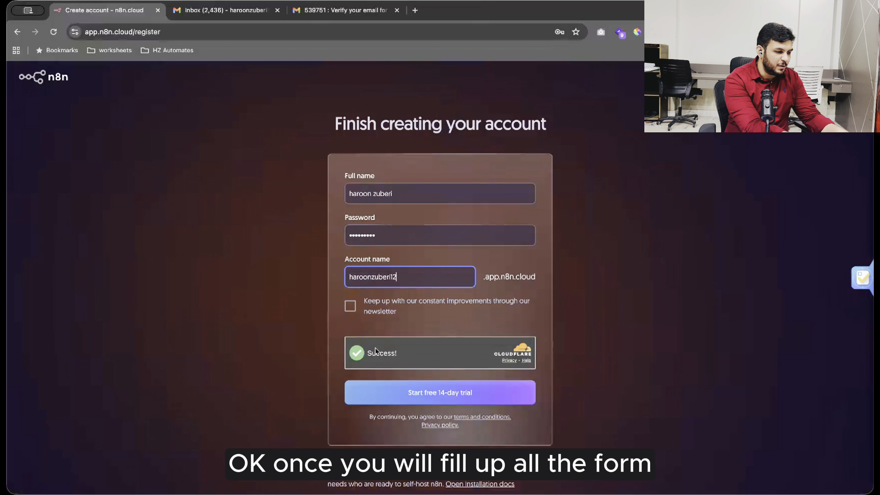
click(425, 399)
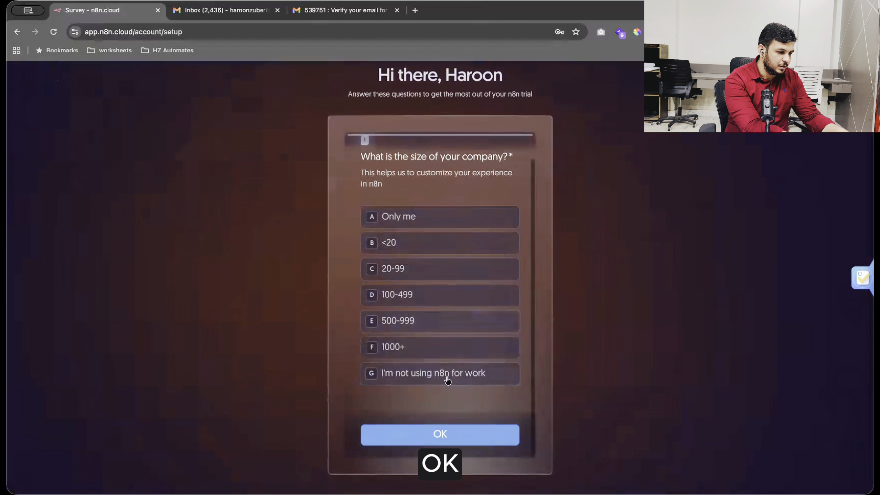
Answer the survey with Only me, IT and Google, and submit it.
click(408, 217)
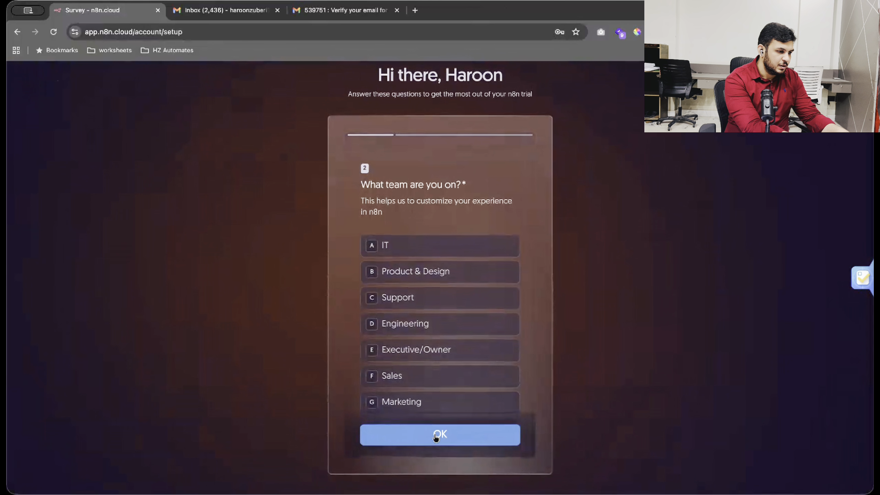
click(420, 244)
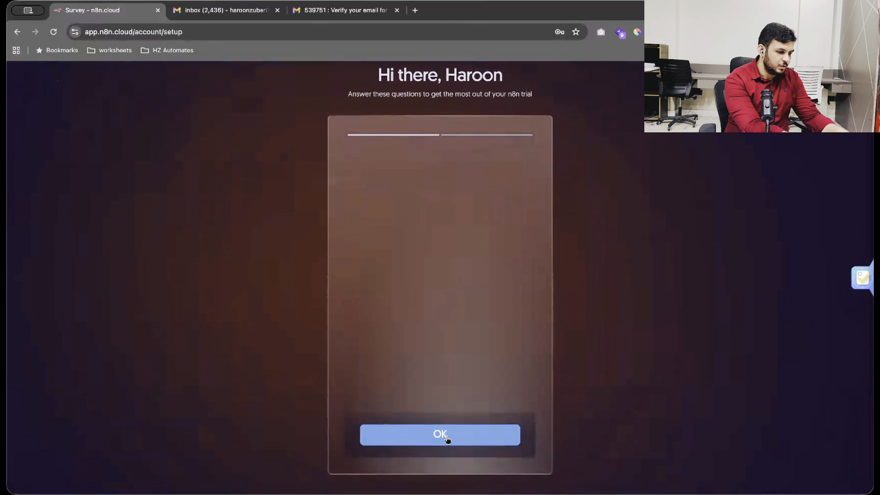
click(435, 225)
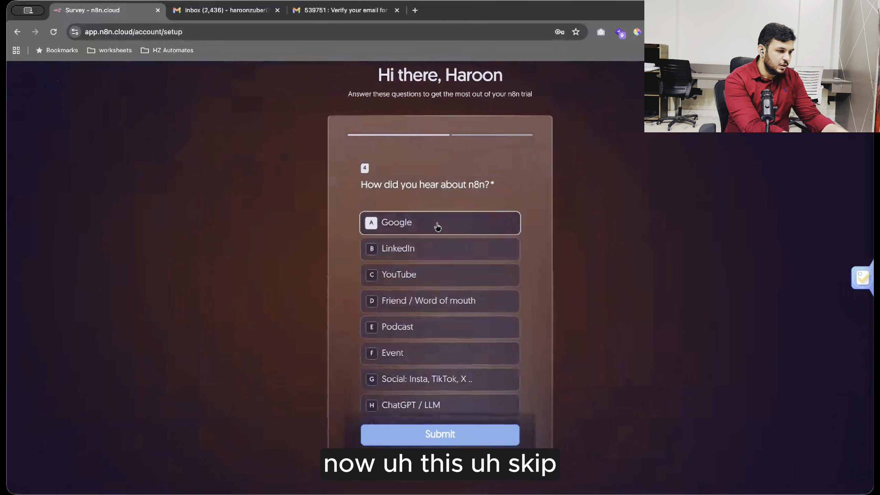
click(446, 434)
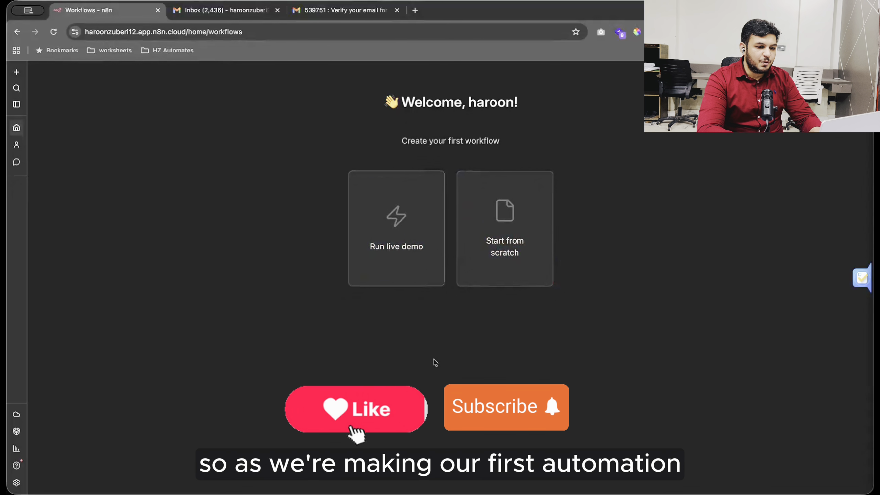
Start a blank workflow and name it 'My First Workflow'.
click(504, 244)
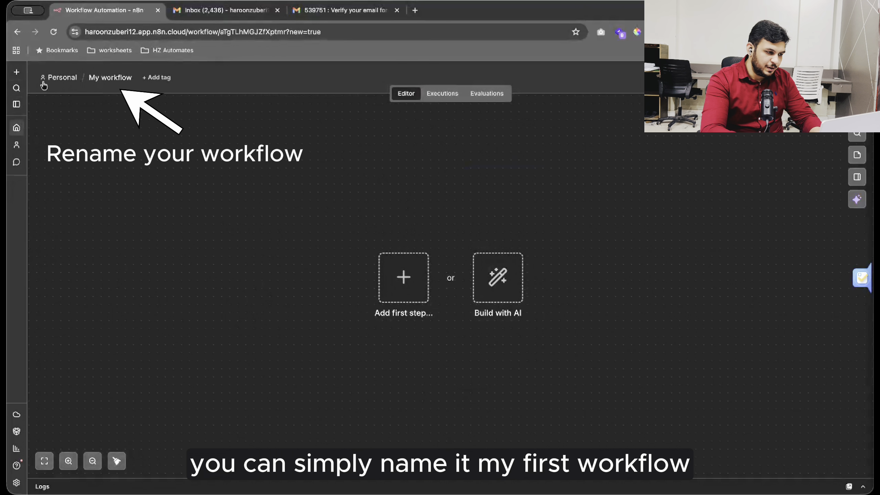
click(104, 80)
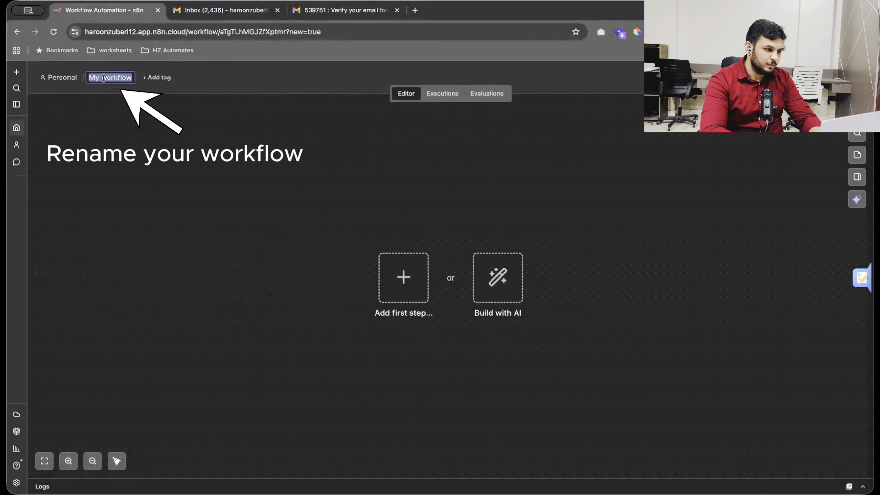
text(My First )
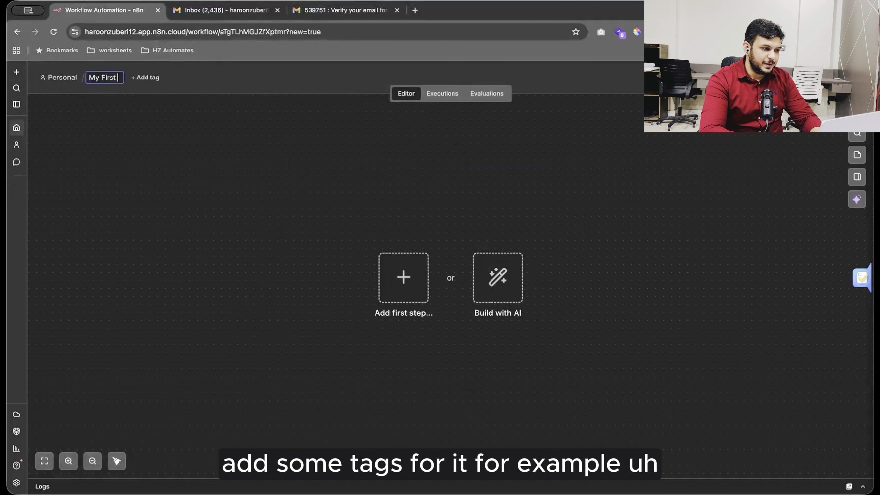
text(Workflo)
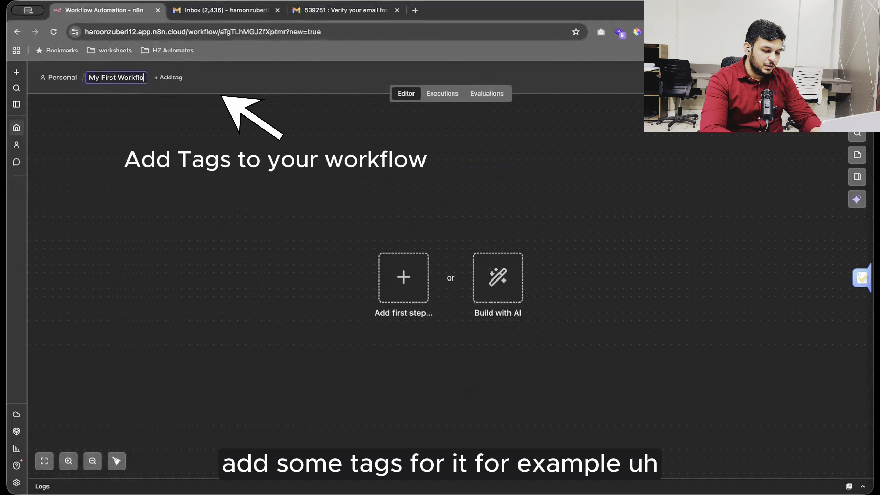
text(w)
key(Return)
Tag the workflow with a new ai-chatbot tag.
click(175, 82)
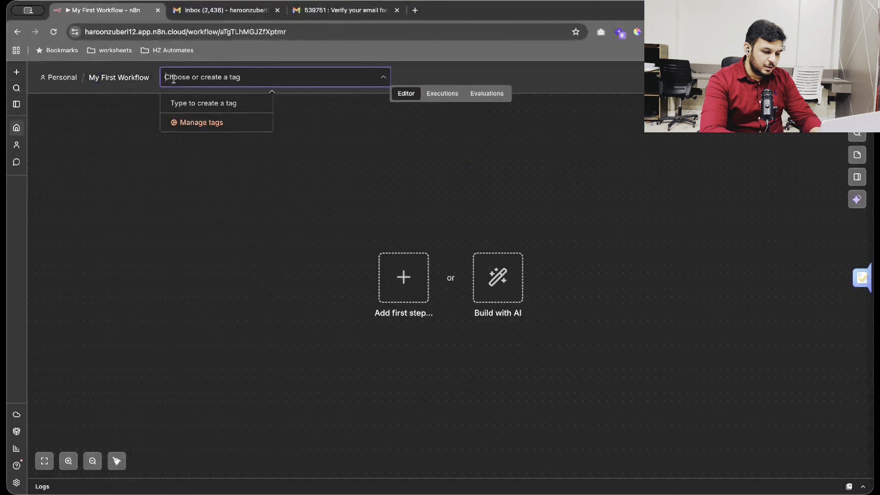
text(email)
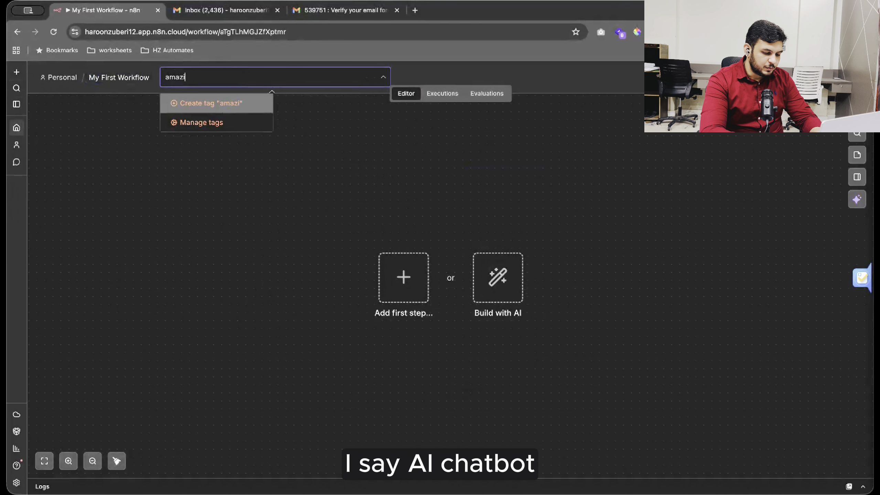
key(ctrl+a)
key(BackSpace)
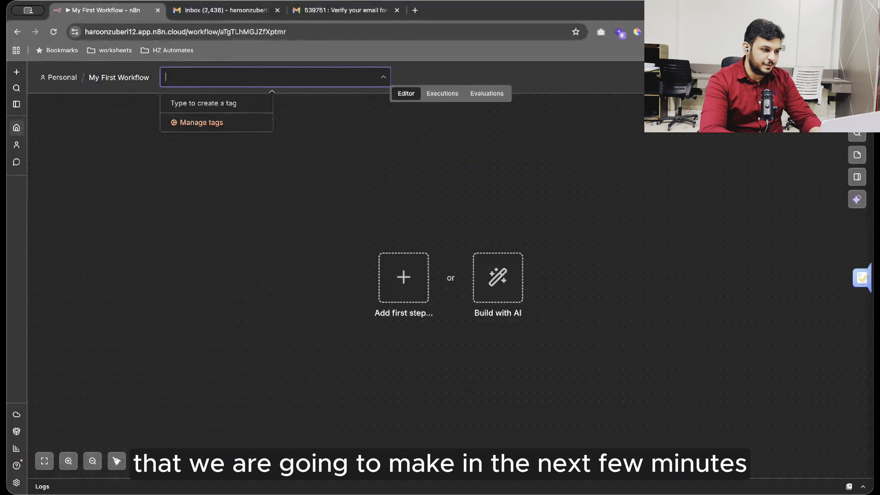
text(ai-c)
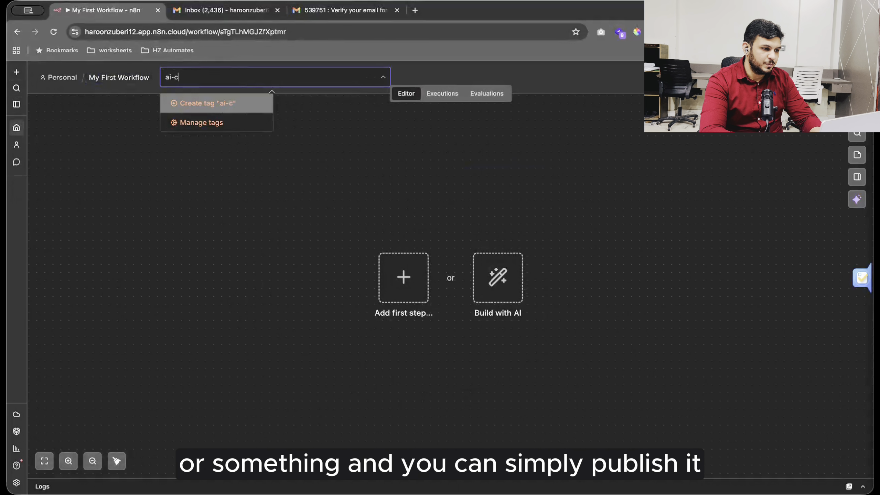
text(hatbot)
key(Return)
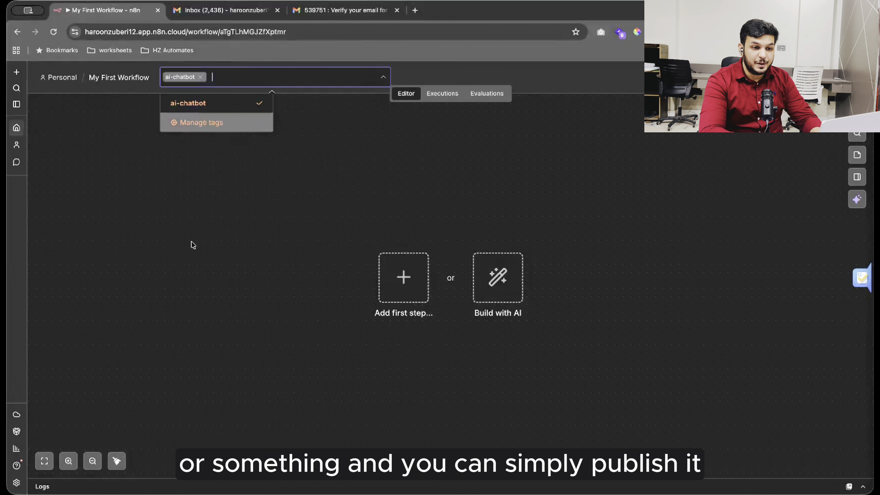
click(193, 245)
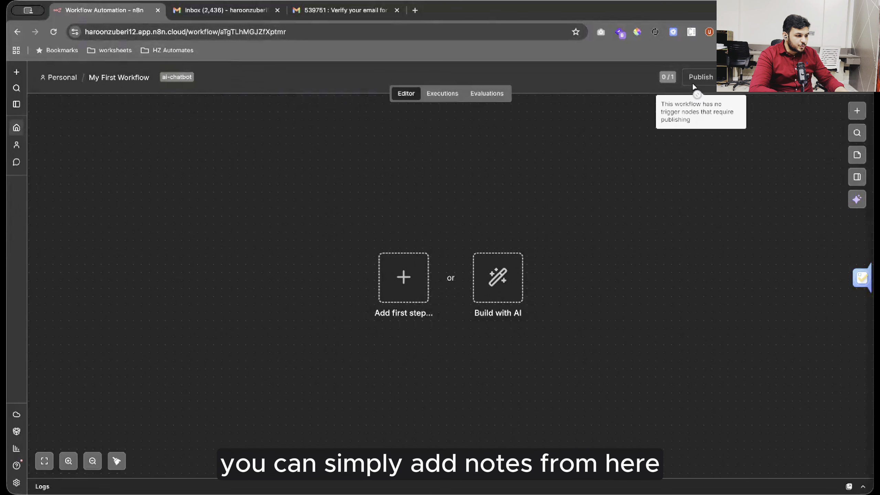
Browse the trigger options list, then close it without choosing a trigger.
click(857, 111)
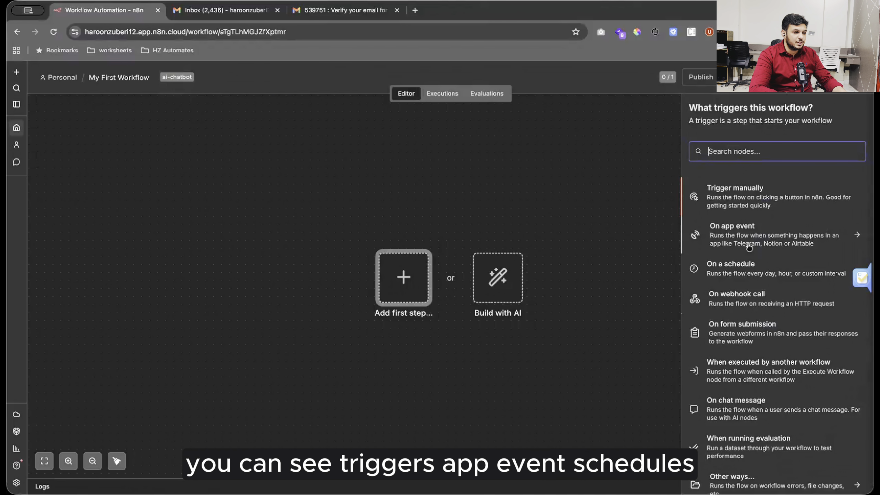
scroll(713, 268, down, 2)
scroll(720, 236, up, 2)
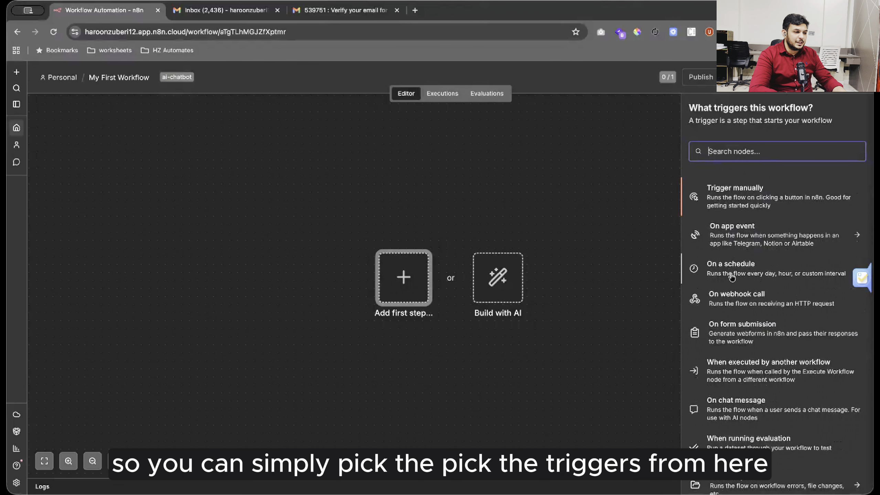
scroll(683, 314, down, 2)
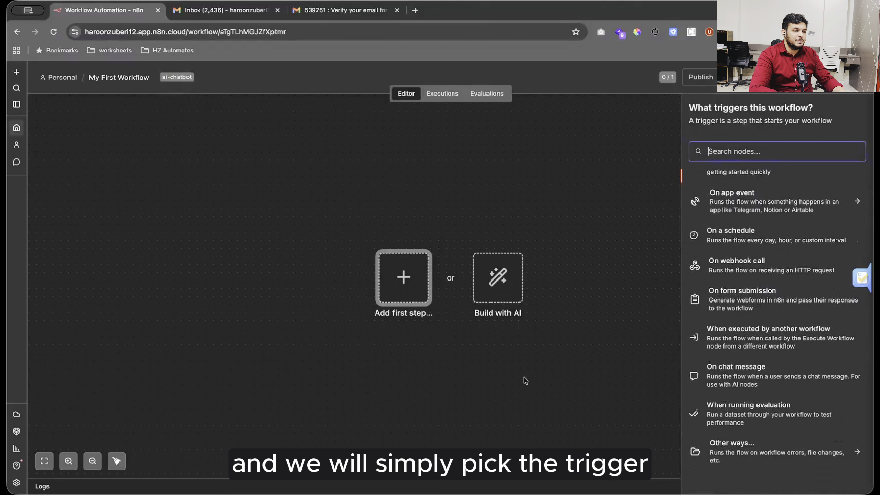
click(544, 377)
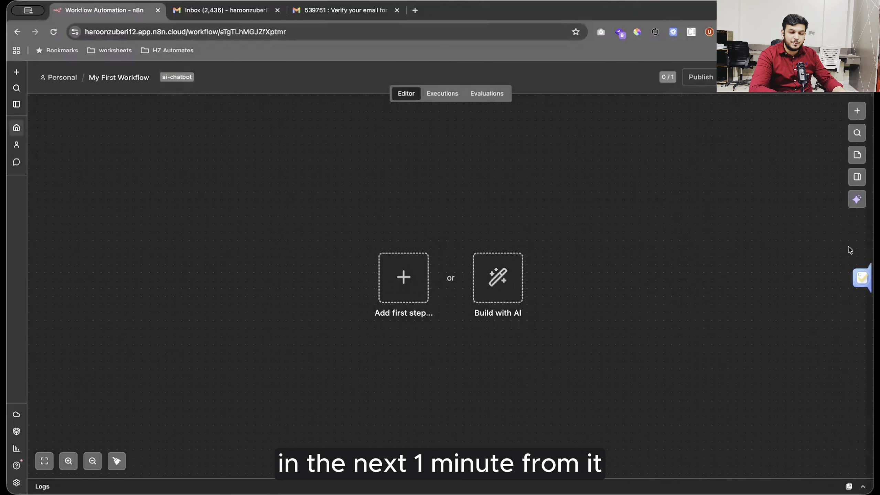
Add and then delete a sticky note, and open the focus panel.
click(856, 155)
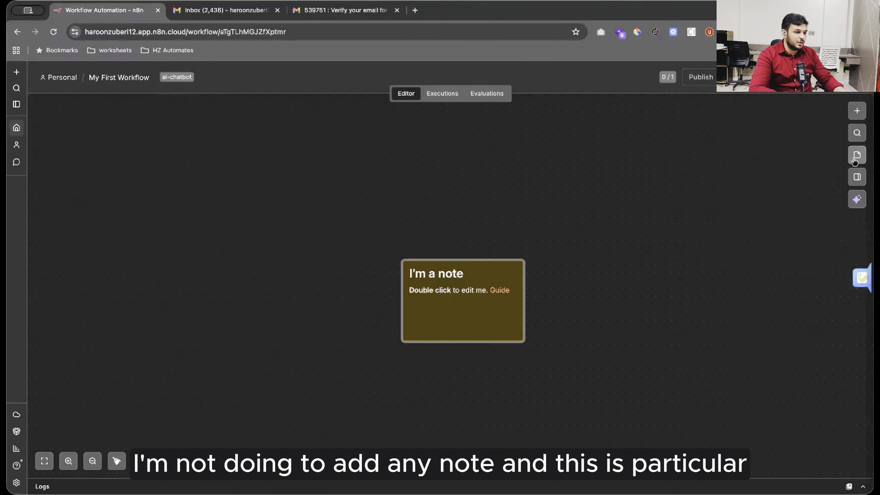
mouse_move(479, 298)
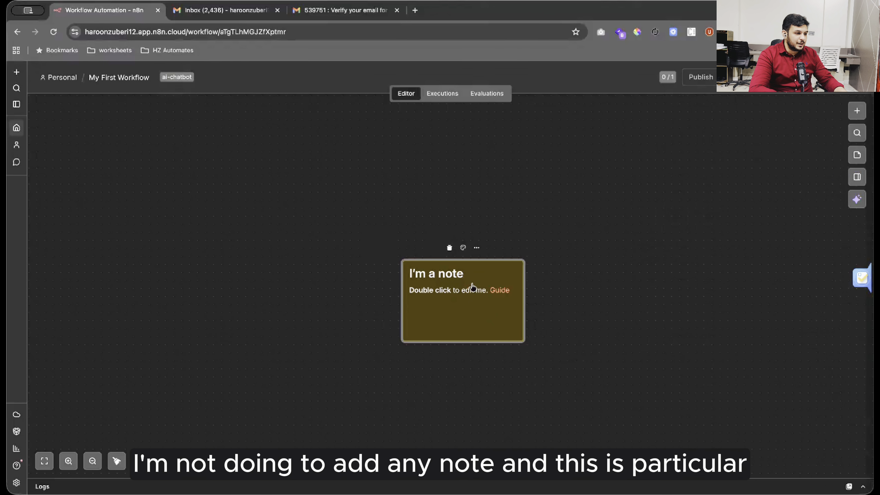
key(Delete)
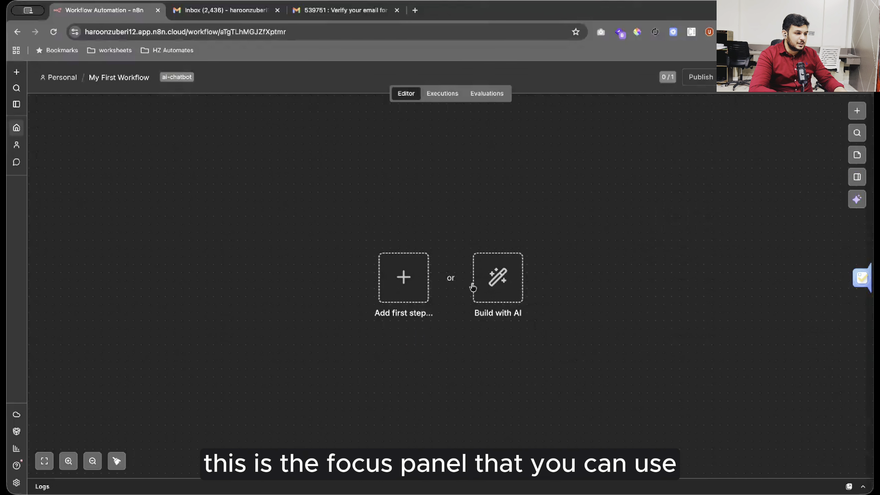
click(856, 177)
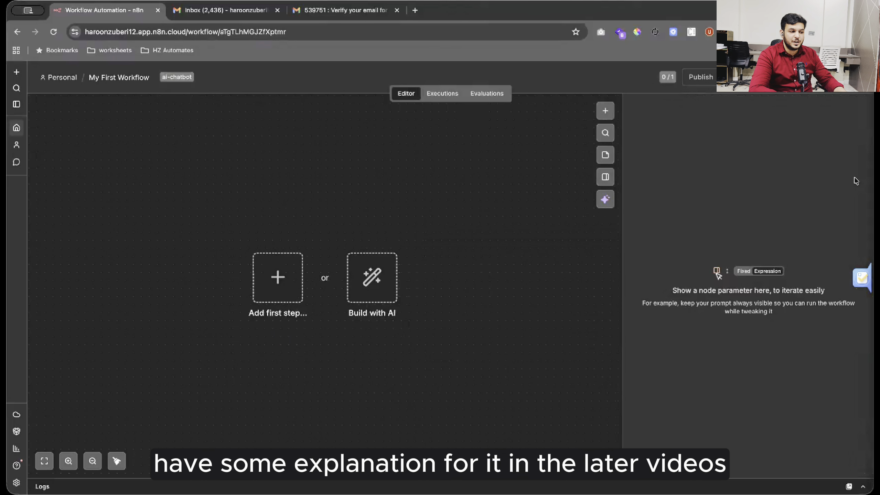
Close the focus panel beside the My First Workflow canvas.
click(603, 183)
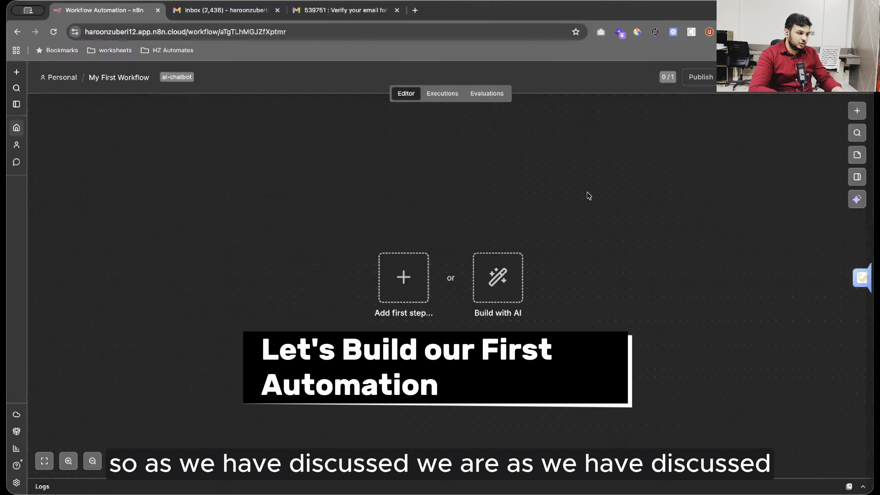
Add the Chat 'On new Chat event' trigger, move it left, and open its next-step choices.
click(856, 111)
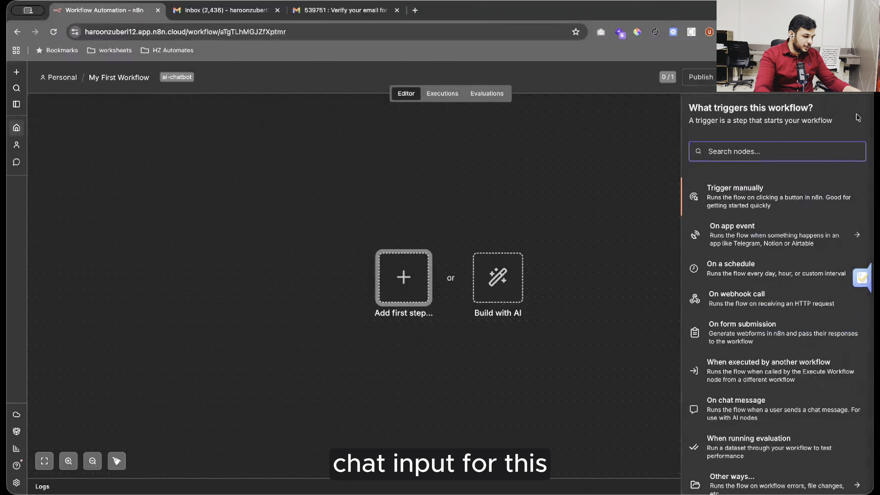
text(cha)
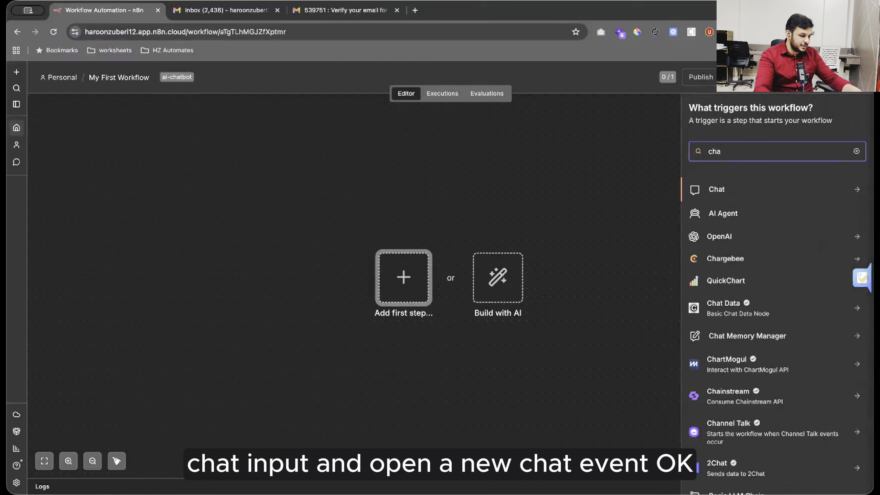
text(t)
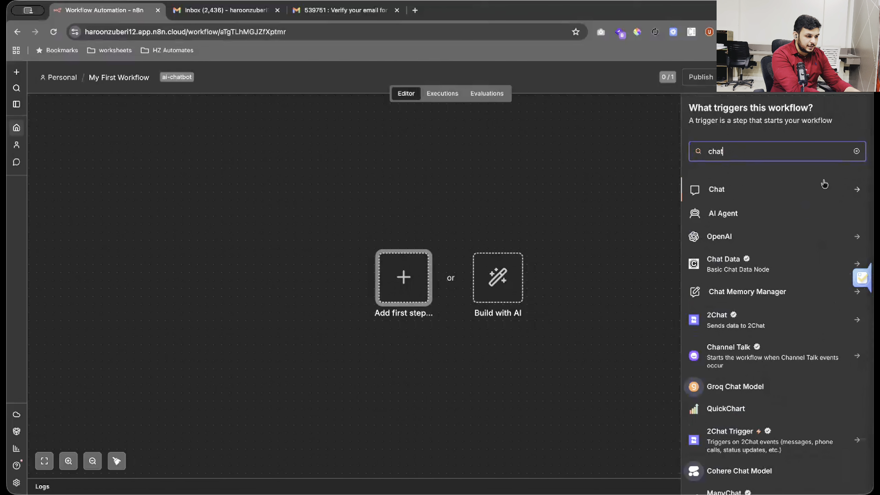
click(785, 191)
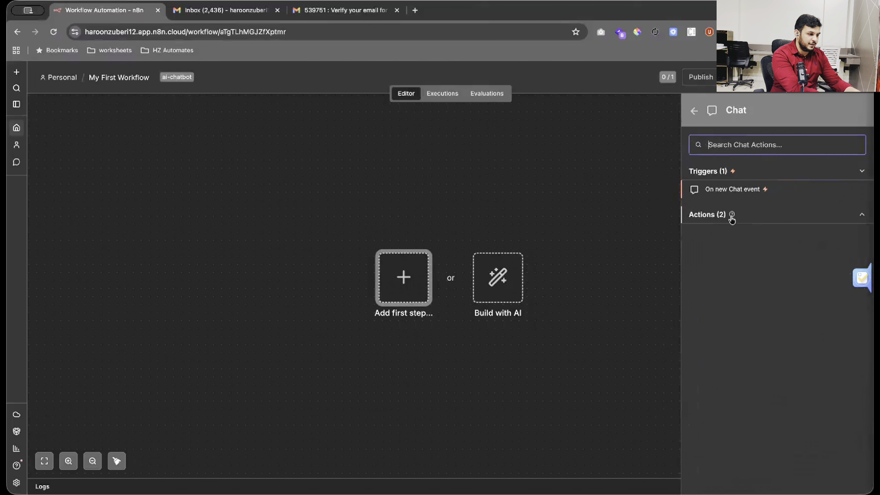
click(740, 190)
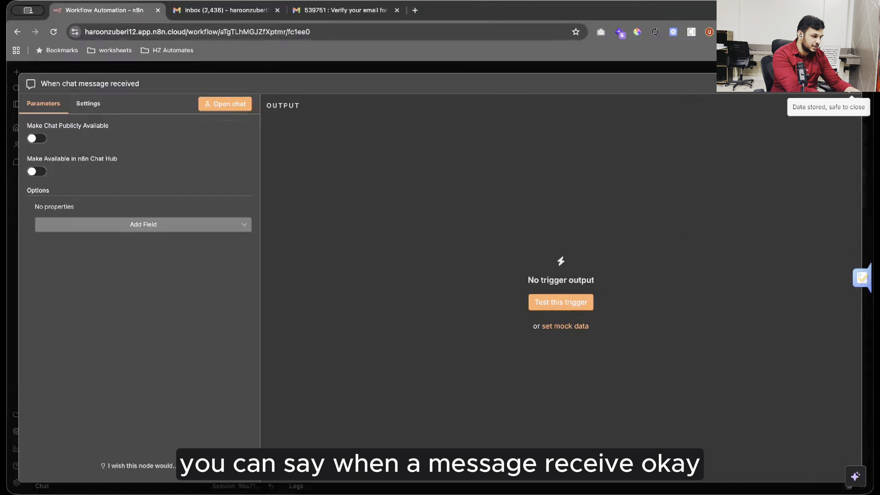
click(844, 92)
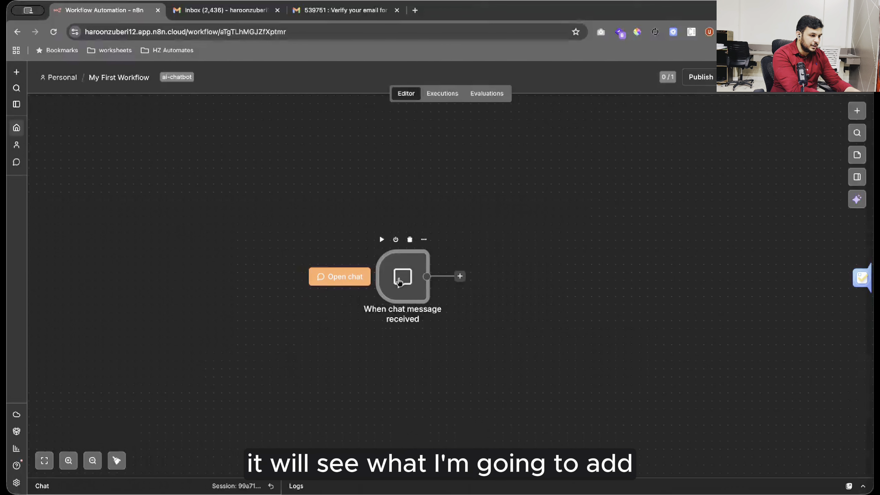
drag(399, 284, 254, 276)
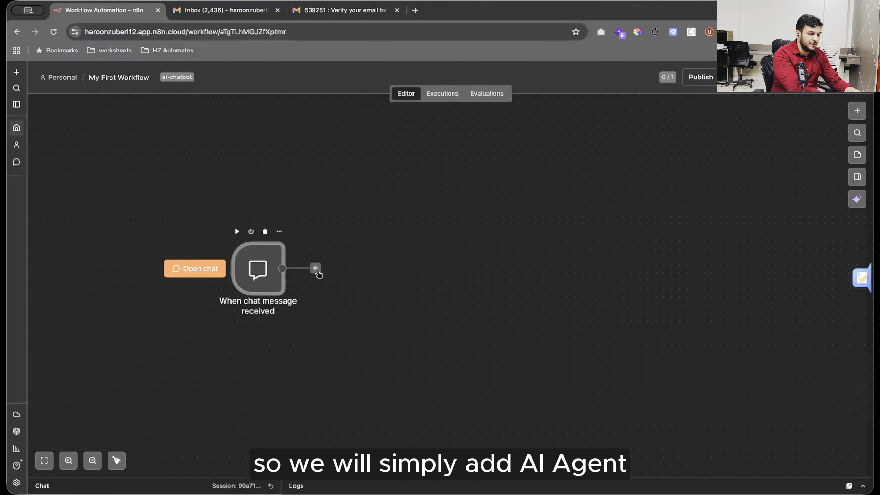
click(315, 268)
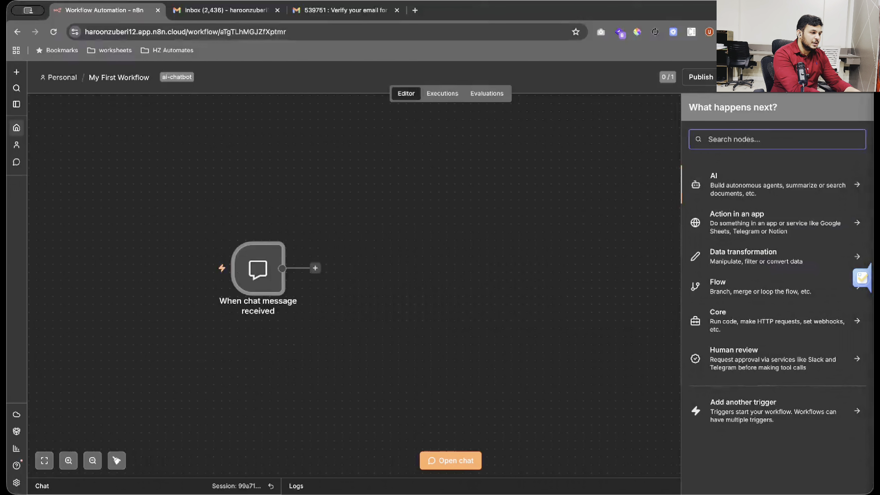
Search 'ai' and add the AI Agent node after the chat trigger.
text(ai)
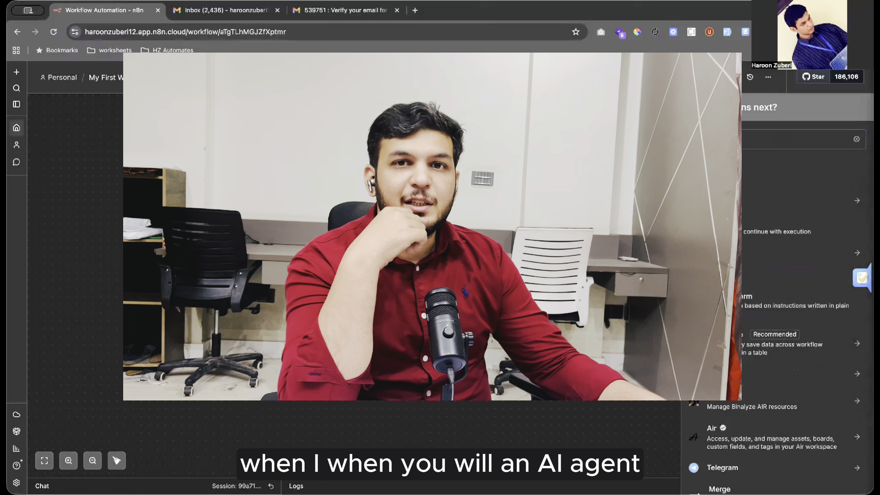
key(Return)
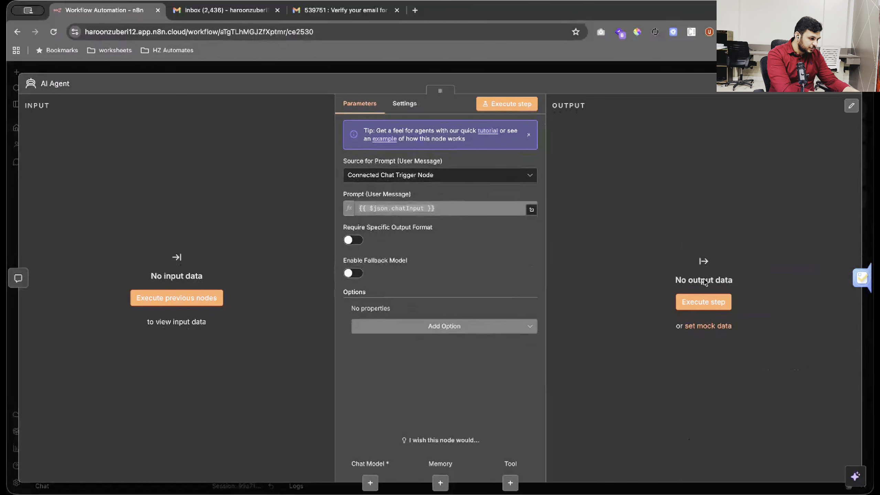
Close the AI Agent settings to see its empty Chat Model, Memory and Tool inputs.
click(856, 101)
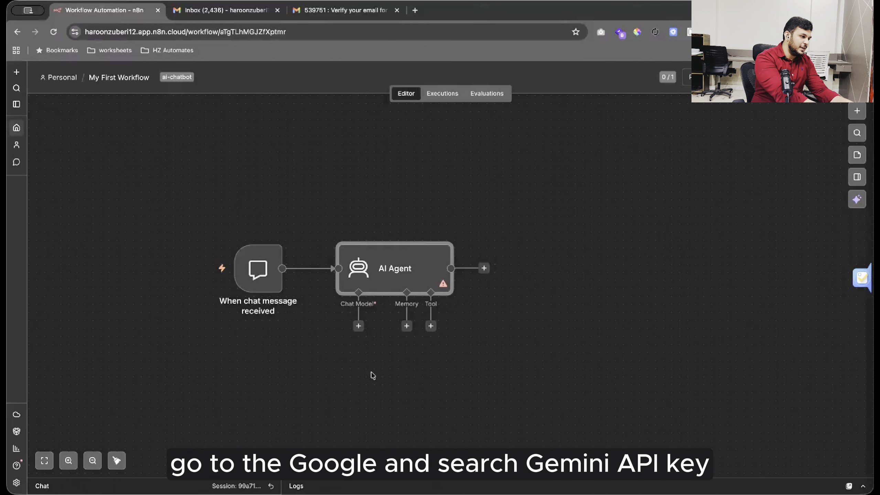
Search 'gemini api key' in a new tab and open the Google AI Studio result.
key(super+t)
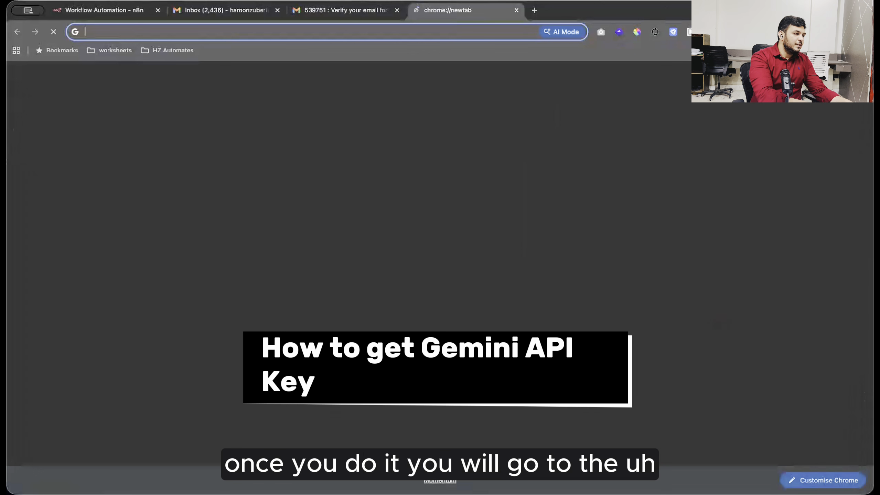
text(gemini api key)
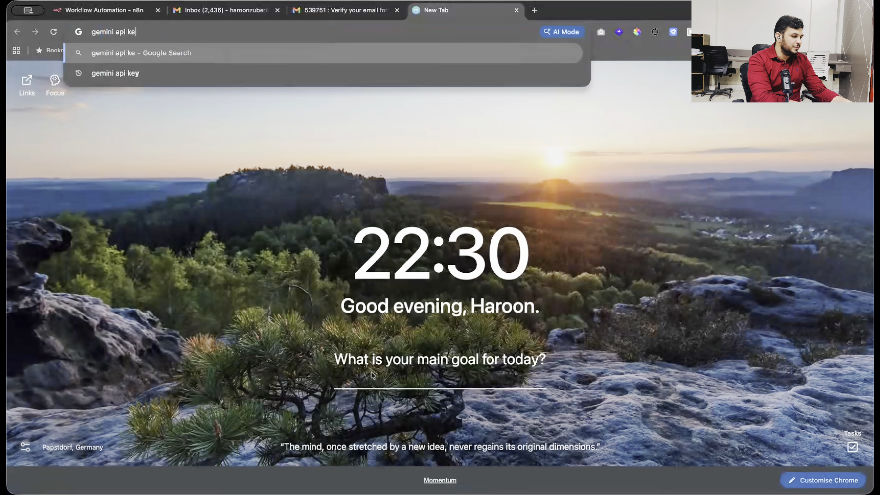
key(Return)
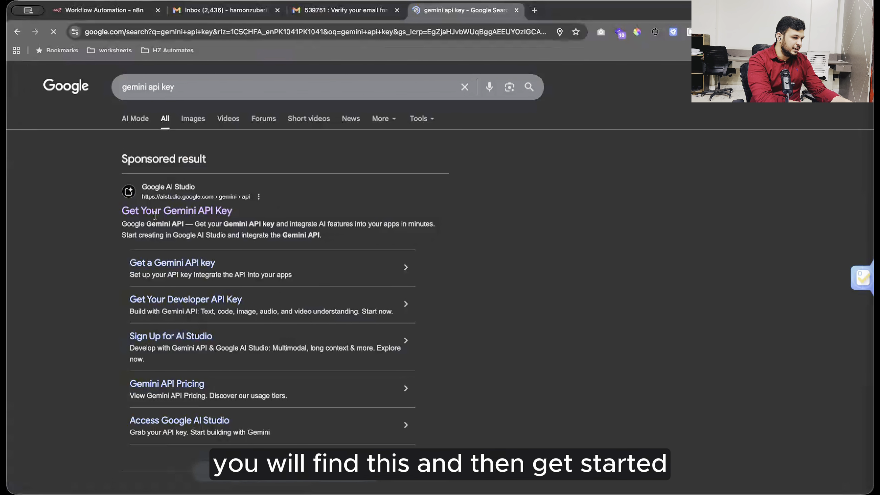
click(155, 213)
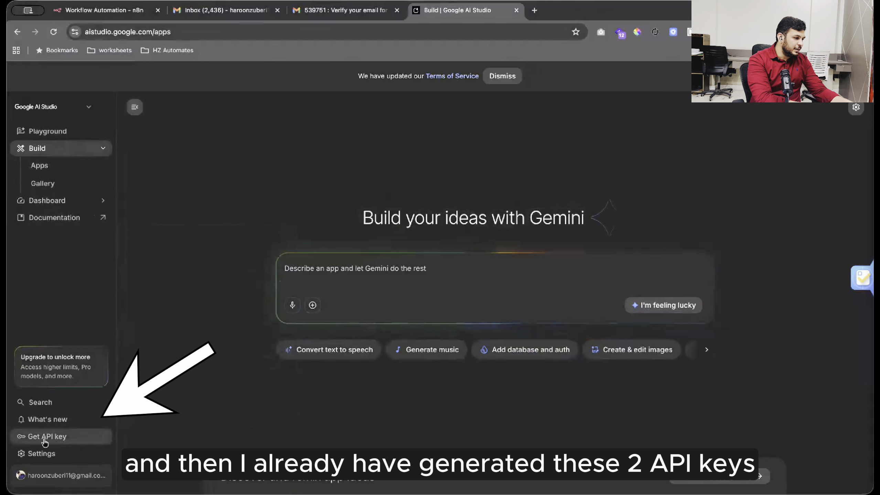
Create a Gemini API key named 'n8n first api key' and copy its value.
click(44, 439)
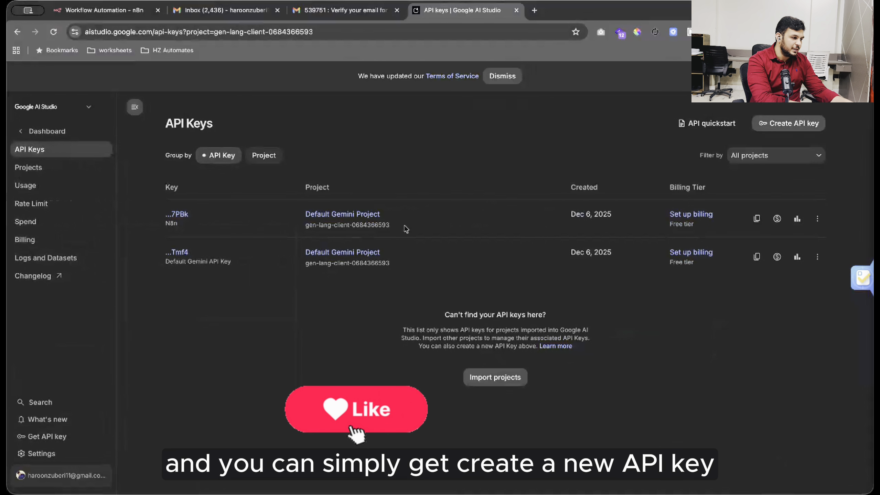
click(783, 128)
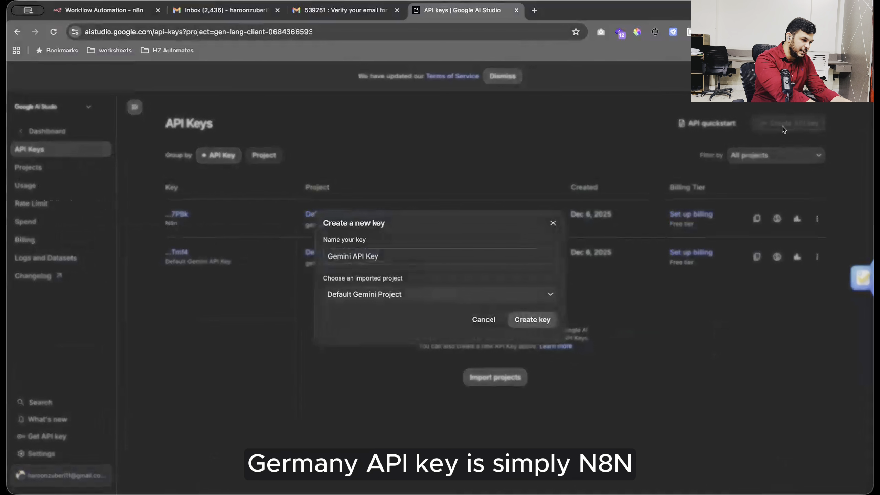
triple_click(385, 258)
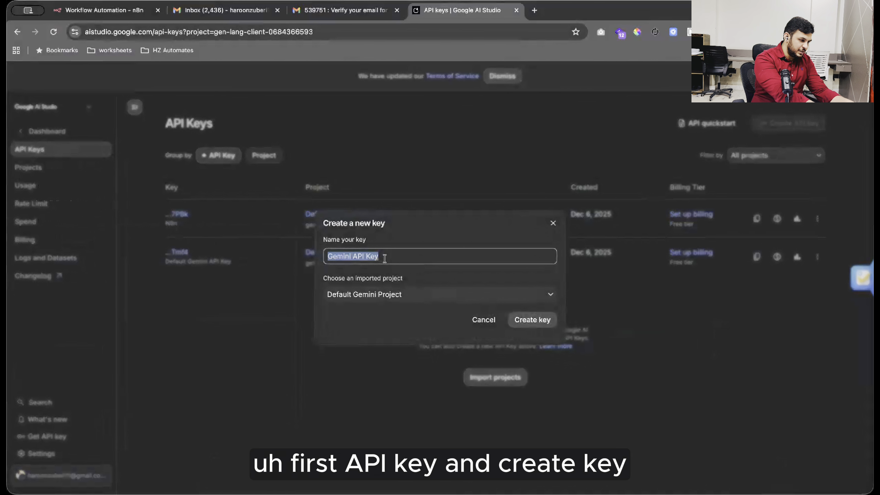
text(n8n )
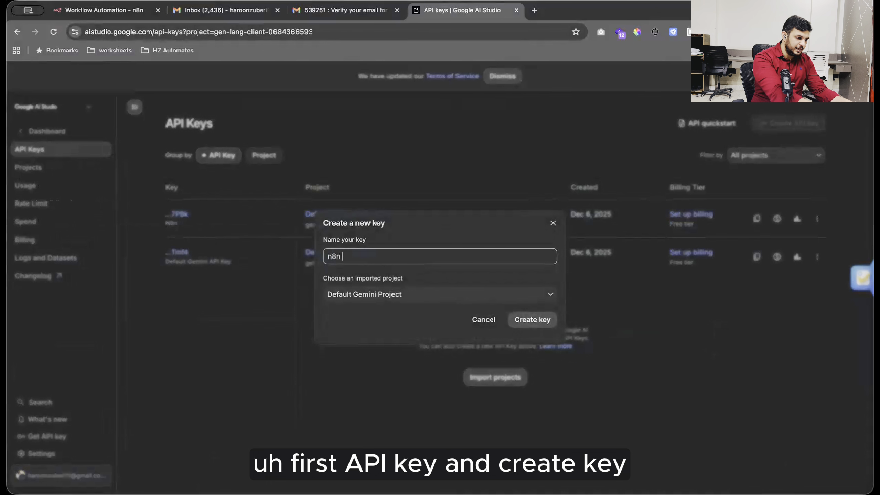
text(first api key)
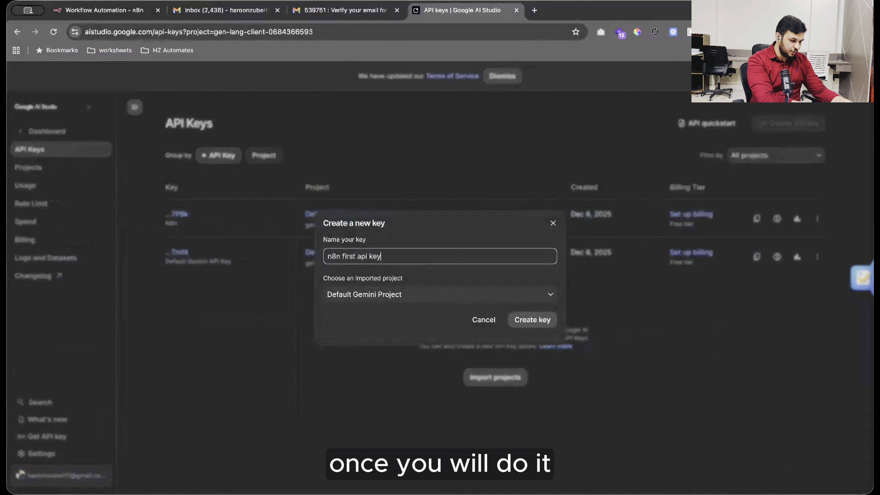
click(526, 321)
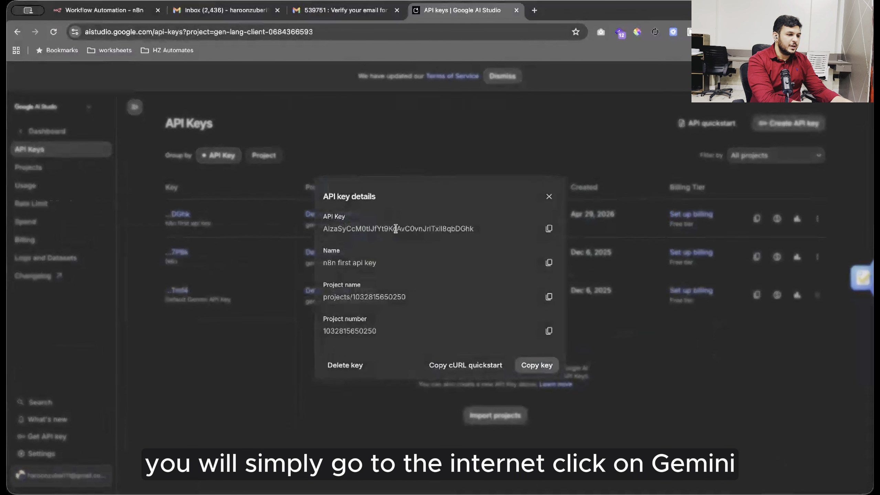
click(548, 229)
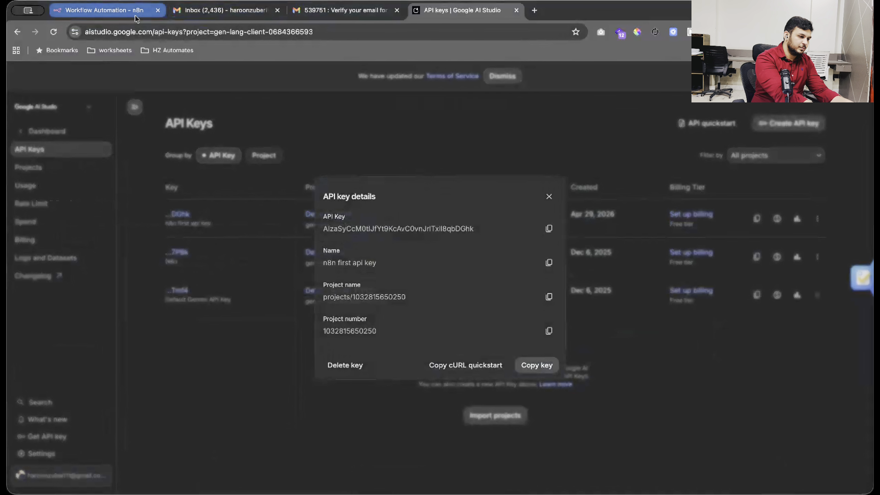
click(104, 10)
Add a Google Gemini Chat Model to the AI Agent's chat model slot.
click(358, 326)
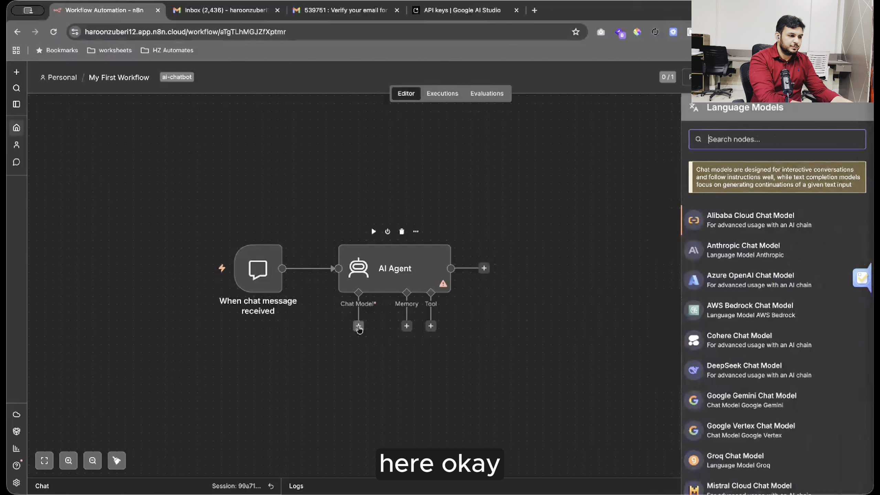
text(gemini)
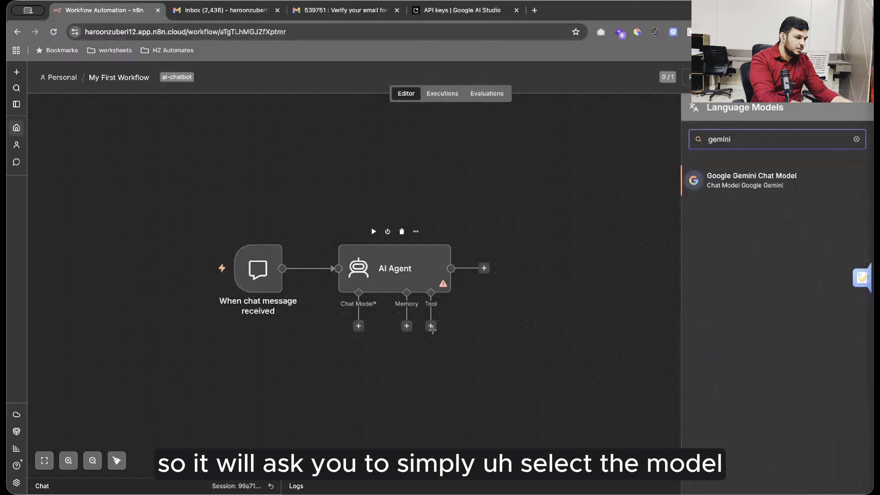
click(731, 187)
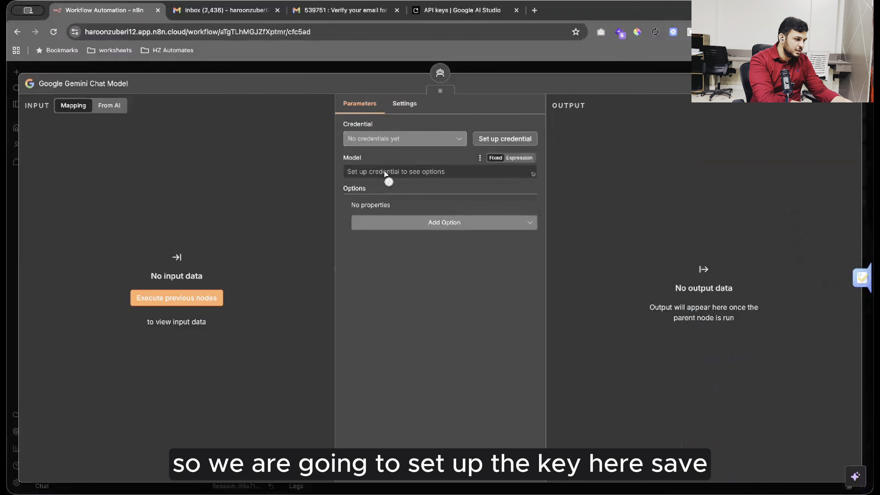
Create and test a Gemini API credential from the pasted key, using models/gemini-3-flash-preview.
click(505, 138)
click(343, 281)
key(ctrl+v)
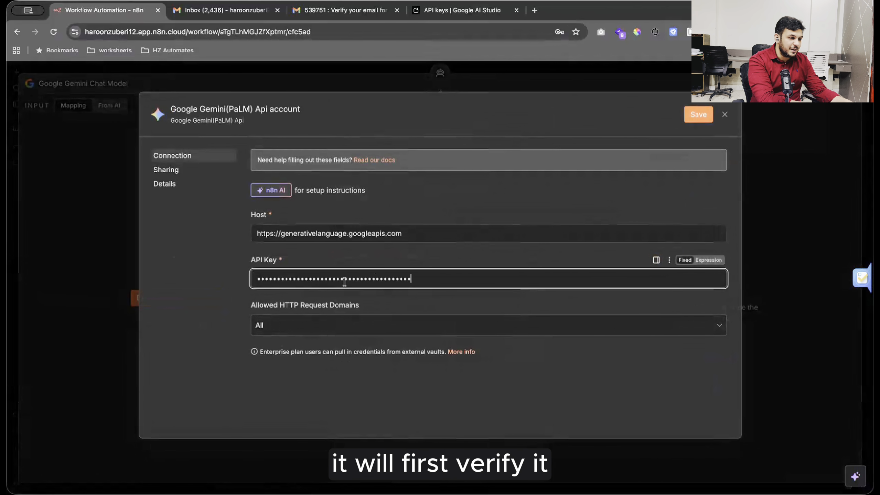
click(698, 115)
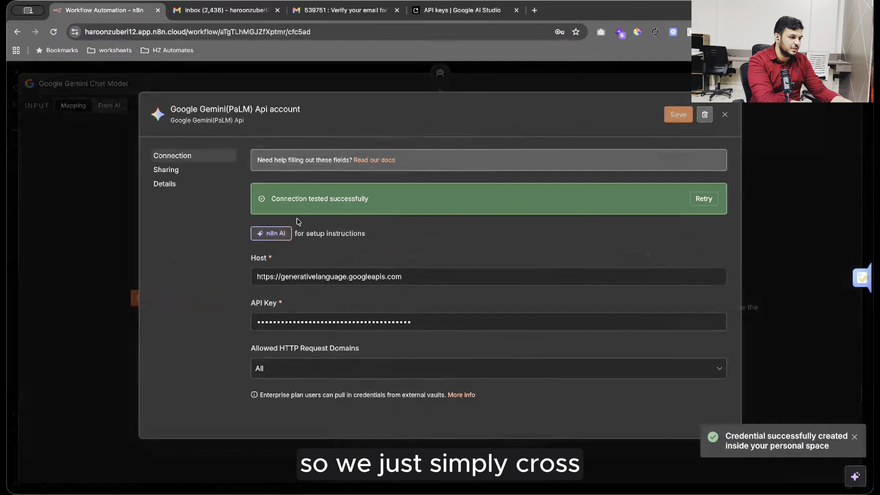
drag(272, 200, 380, 200)
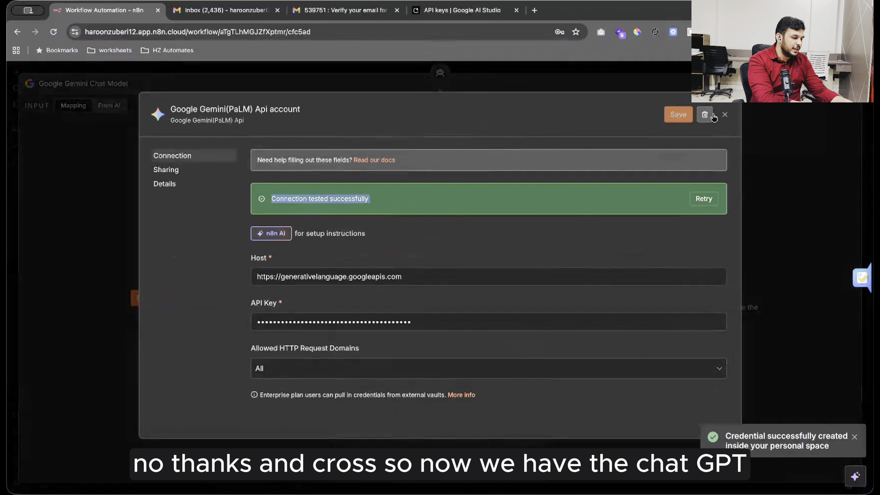
click(724, 115)
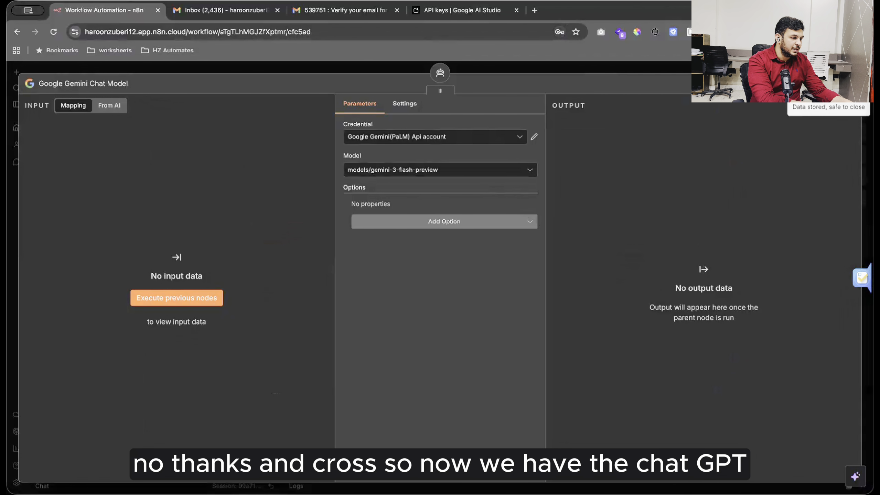
click(845, 88)
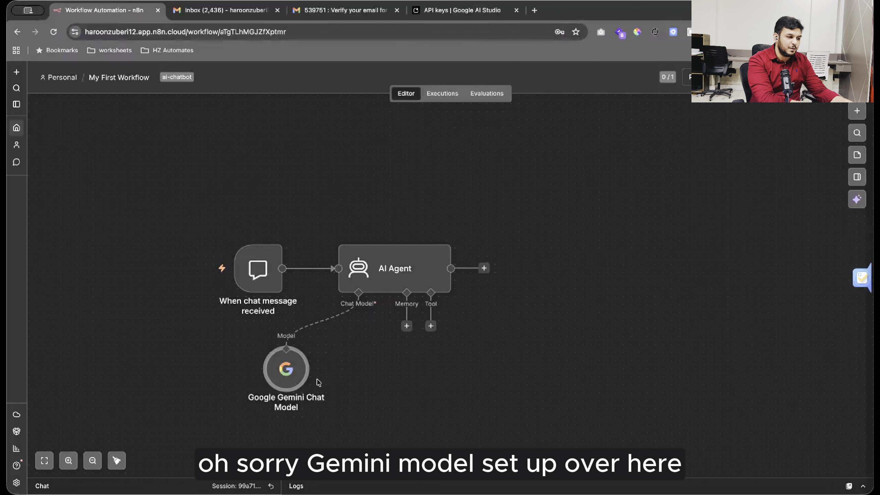
Test the agent in chat by sending 'hi' and reading its greeting.
drag(292, 377, 332, 377)
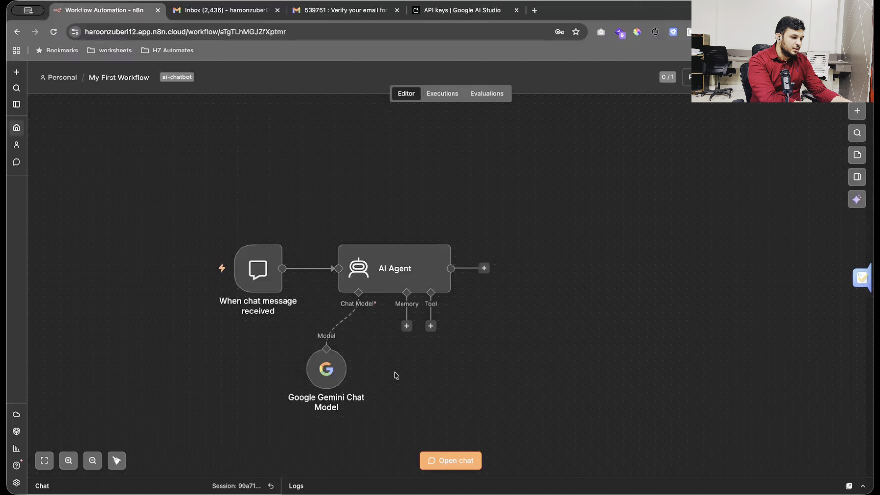
click(449, 462)
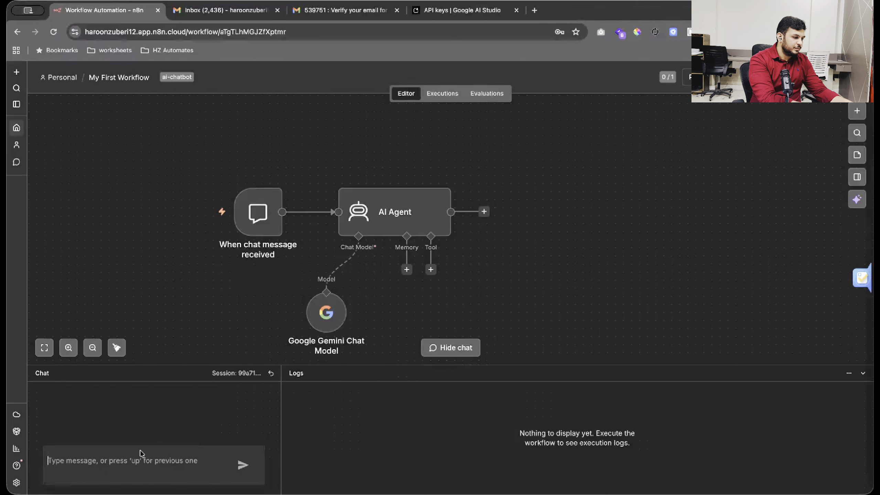
text(hi)
key(Return)
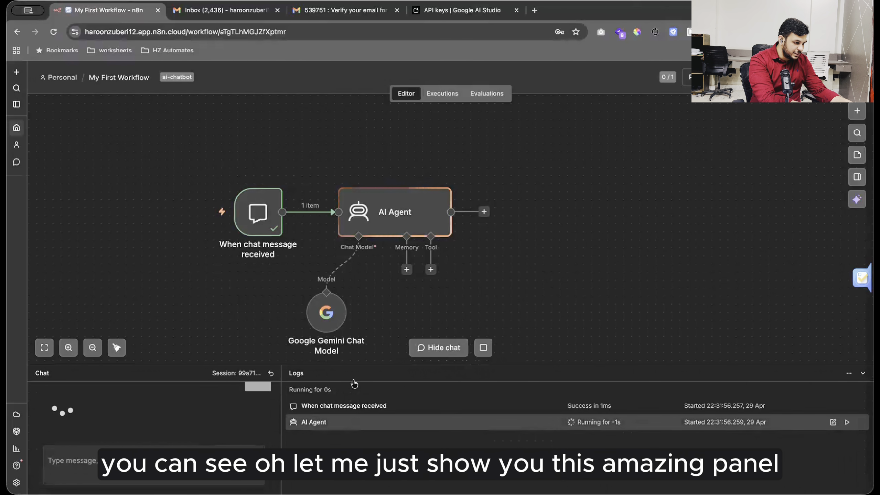
triple_click(354, 383)
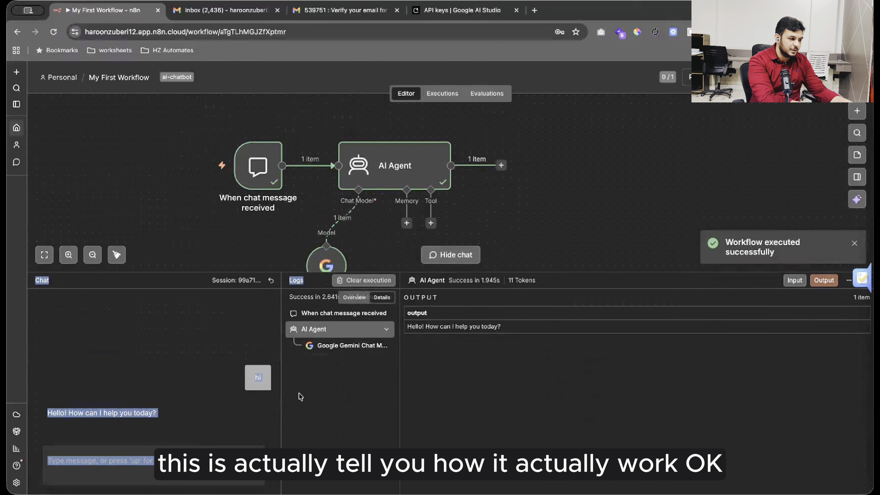
click(314, 394)
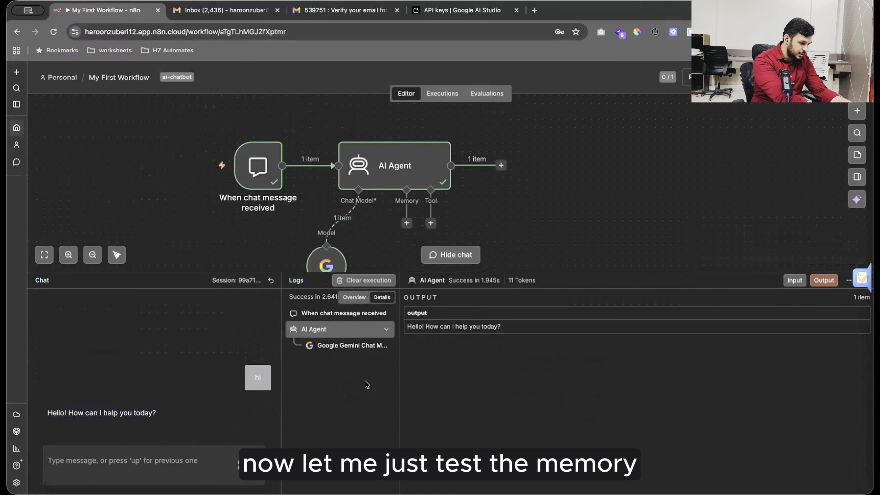
Send a chat message telling the agent the user's name.
click(100, 463)
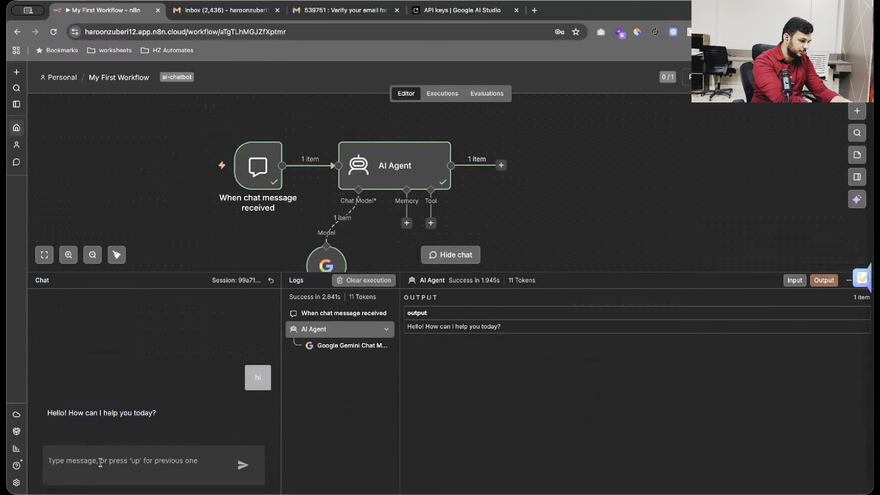
text(my)
key(ctrl+a)
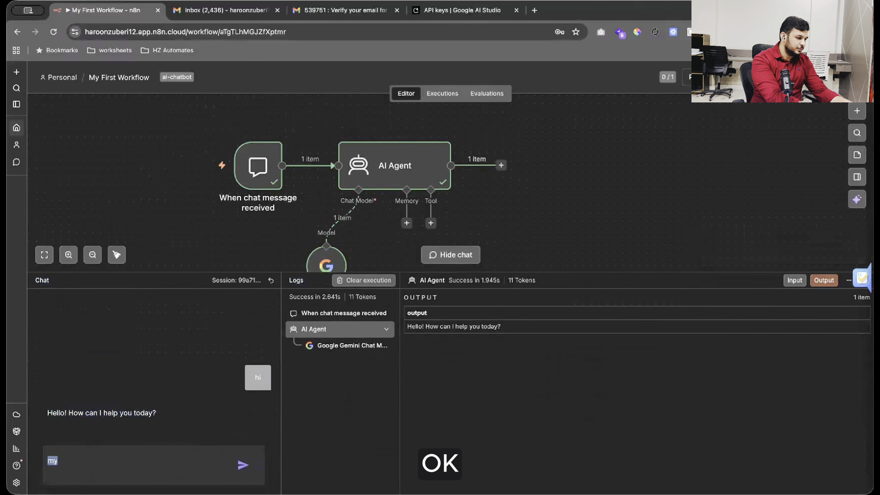
key(Right)
text(name is haroon)
key(Return)
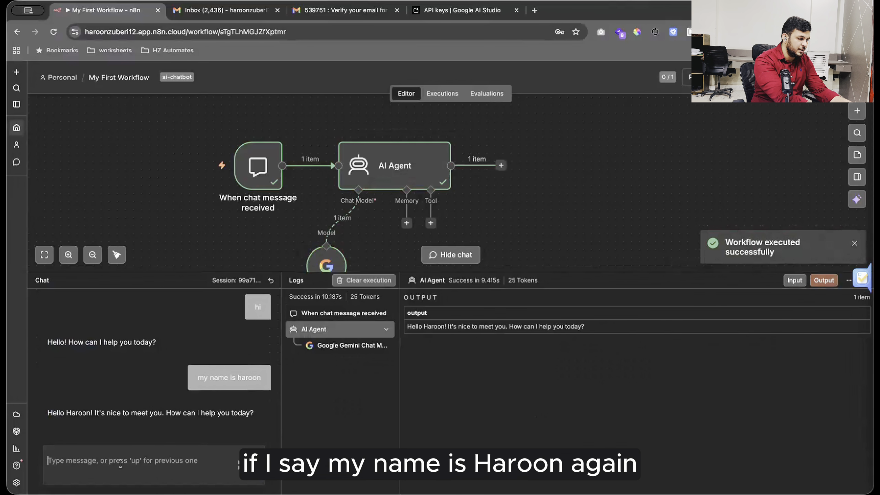
Ask 'what is my name', see the agent forgot it, then choose Simple Memory.
text(my name)
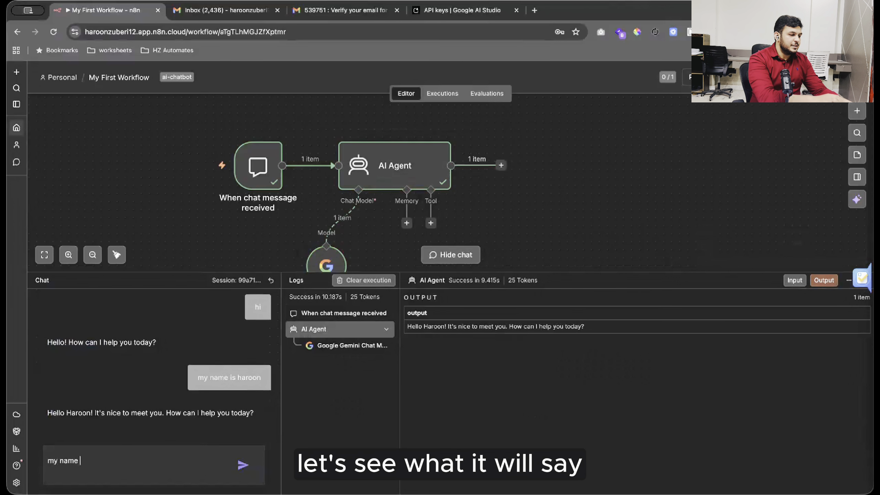
key(ctrl+a)
text(what is )
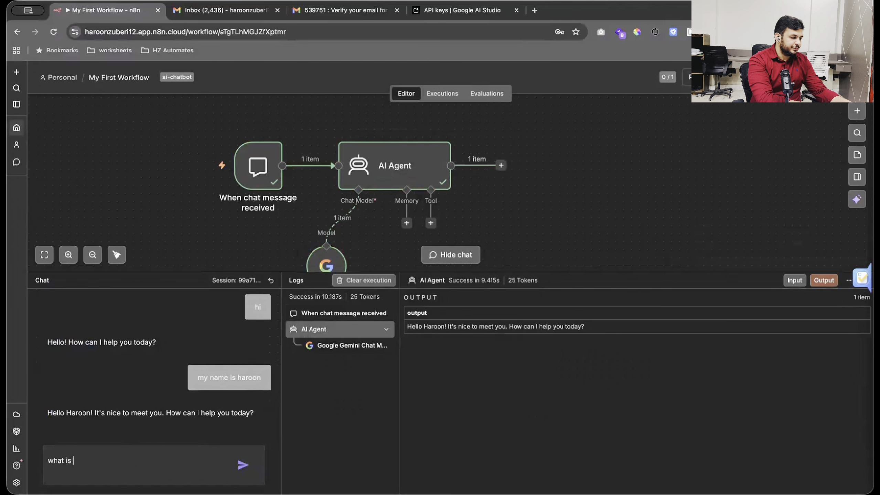
text(my name)
key(Return)
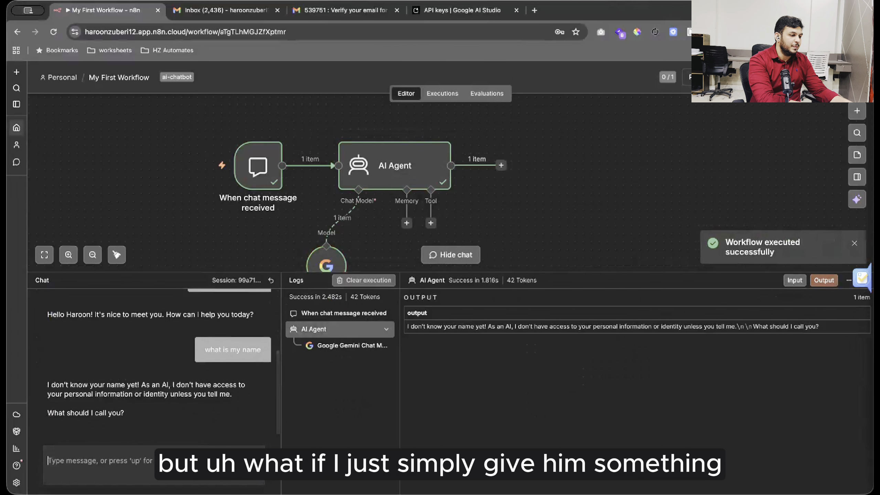
triple_click(85, 388)
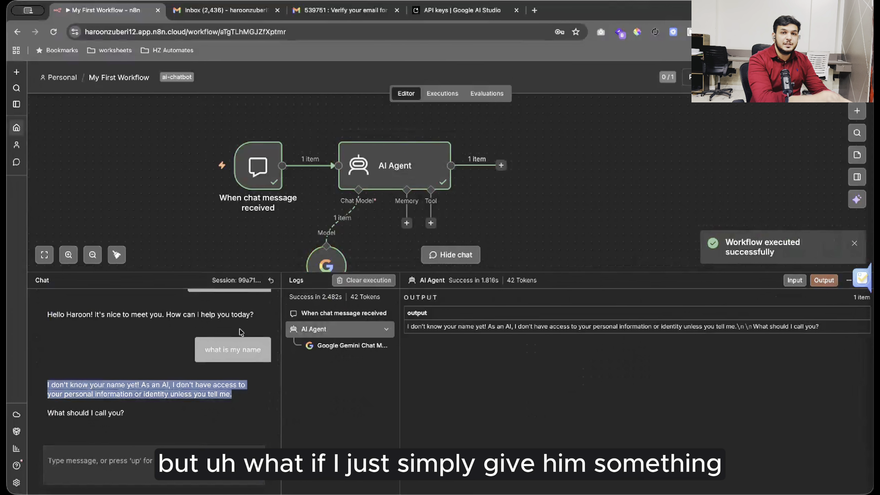
click(553, 278)
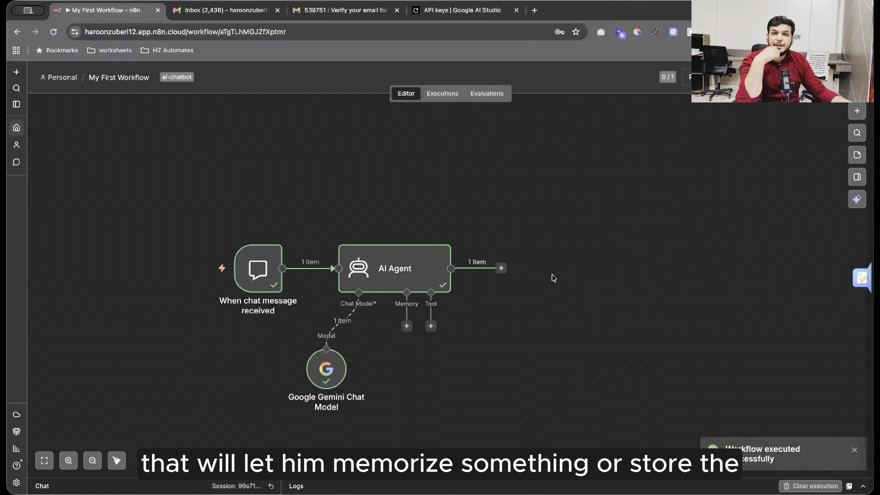
click(407, 327)
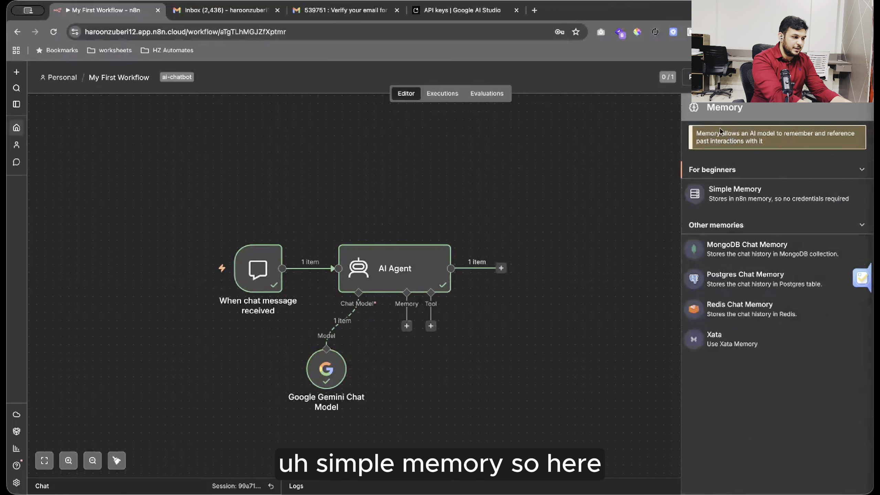
click(786, 191)
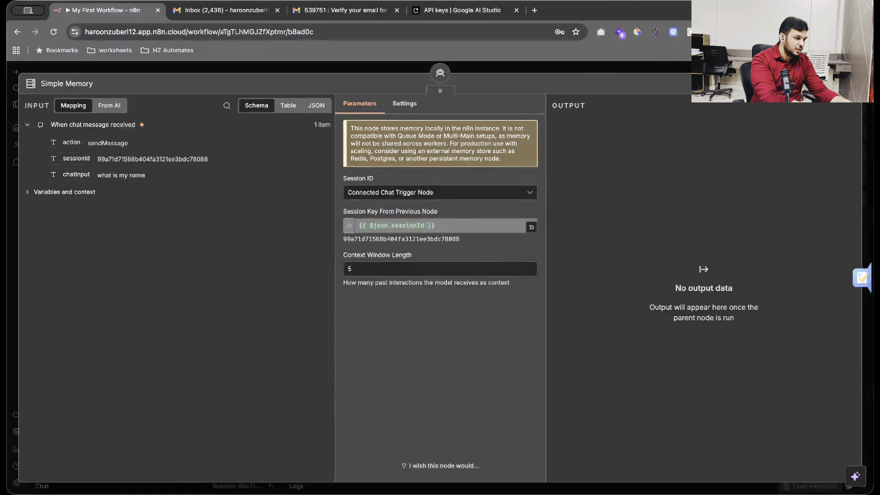
Place the Simple Memory node under the agent's Memory input and reopen the chat.
key(Escape)
drag(389, 380, 406, 356)
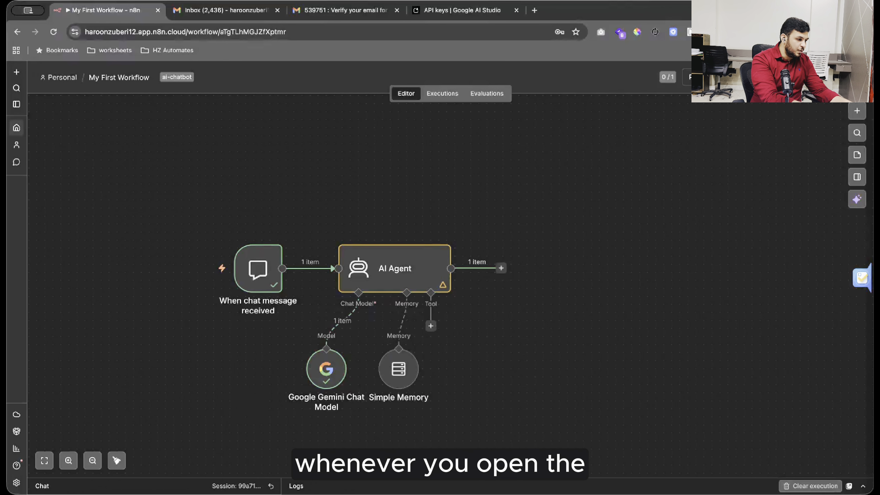
click(450, 460)
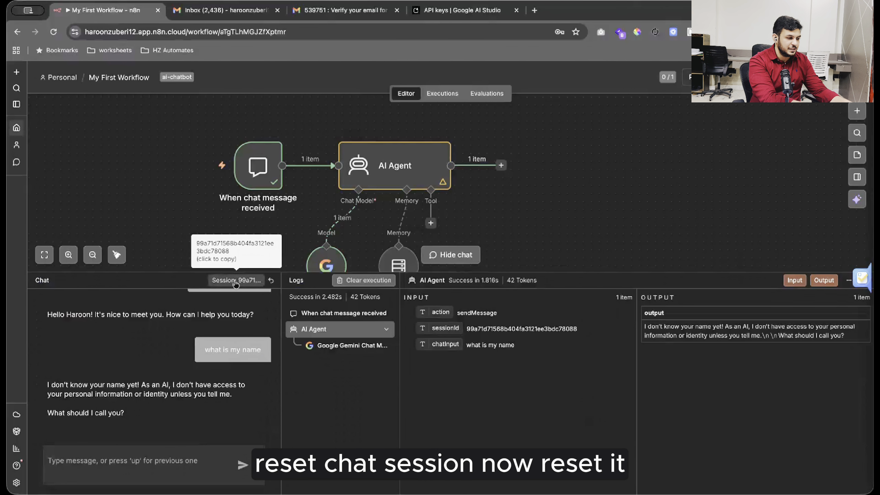
In a reset chat session, introduce the user's name and ask 'what is my name?'.
click(271, 281)
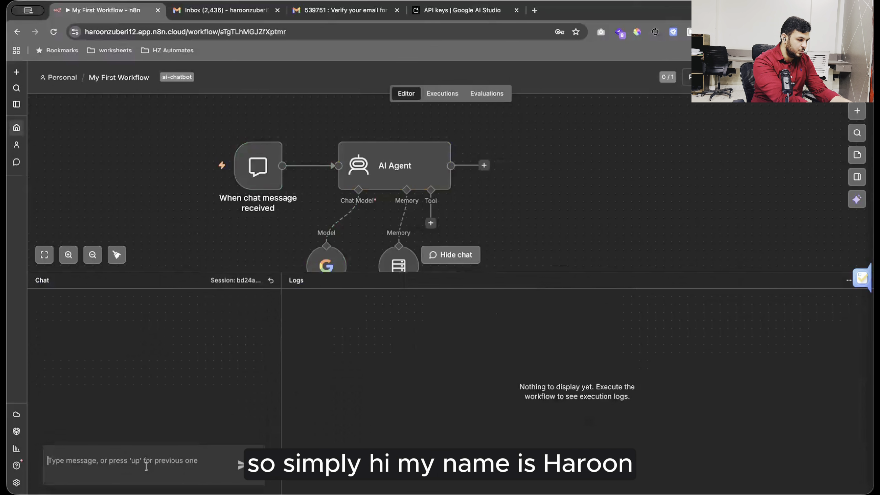
text(h)
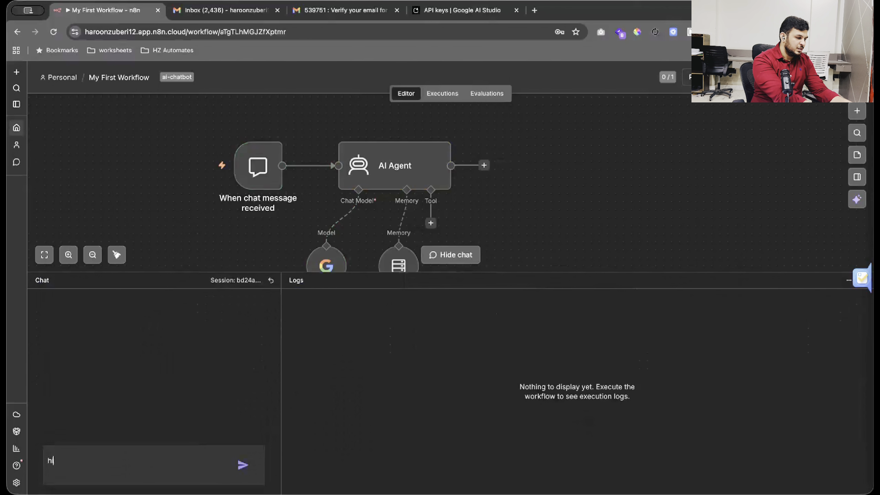
text(i my name is haroon)
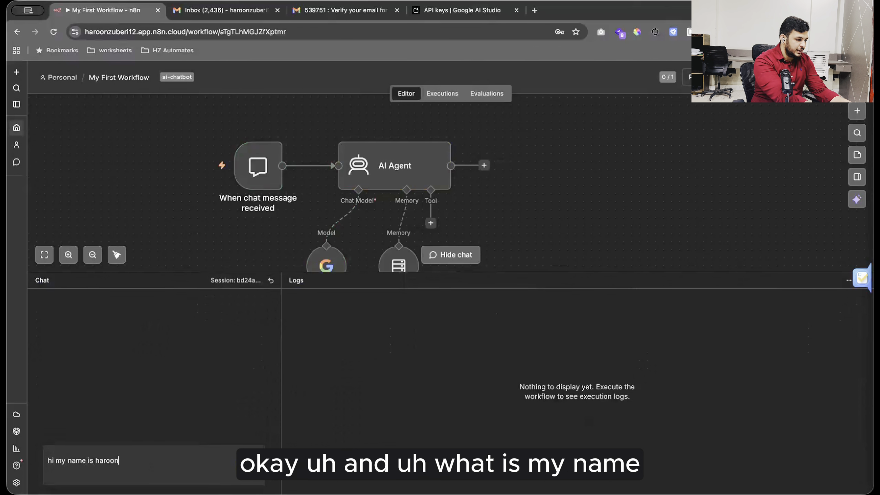
key(Return)
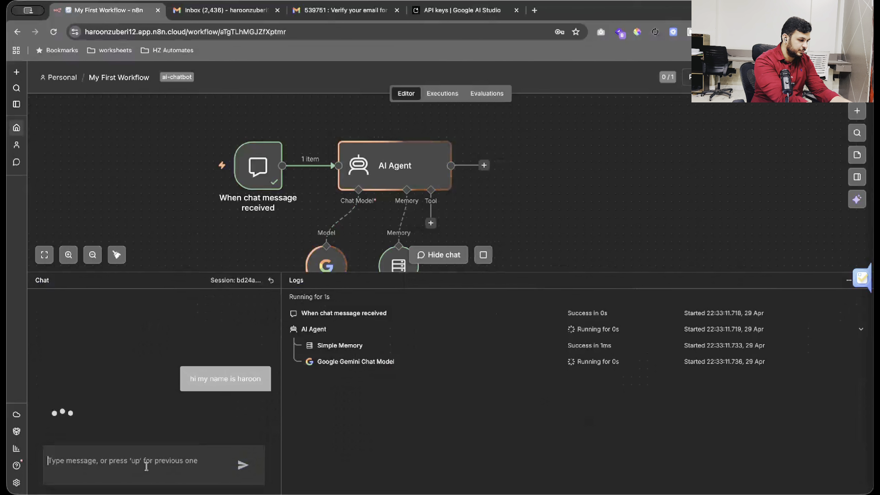
text(what)
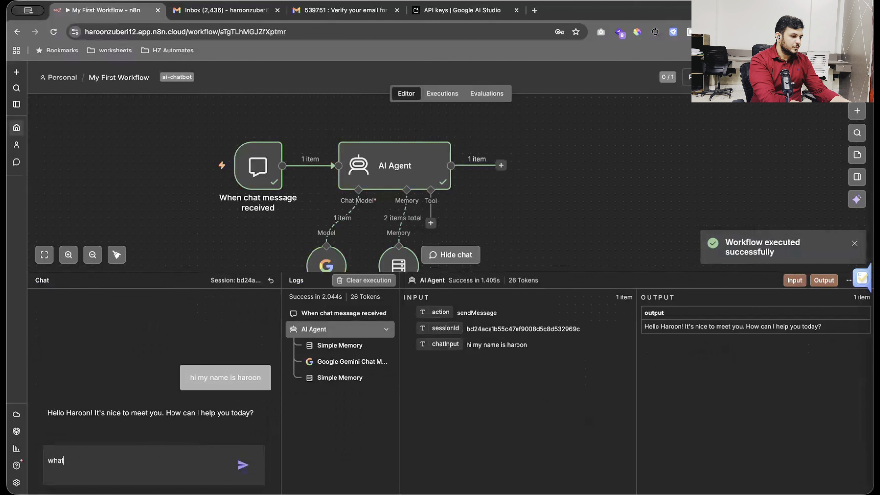
text( is my name?)
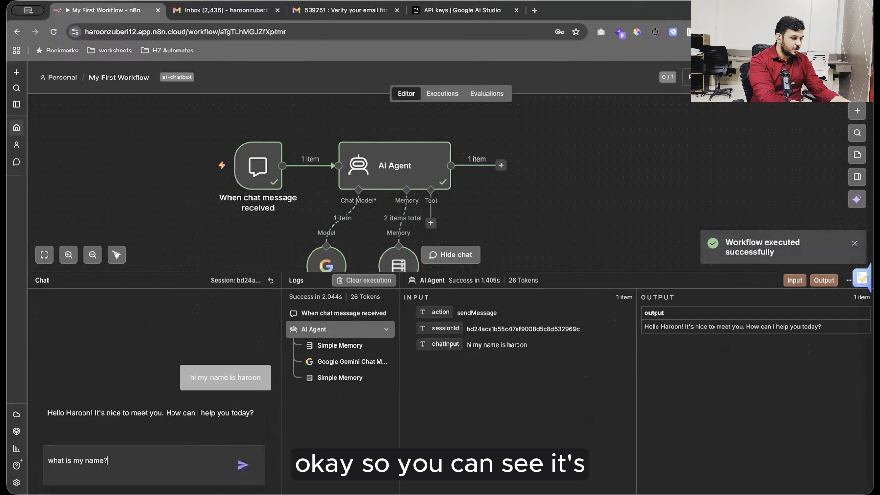
key(Return)
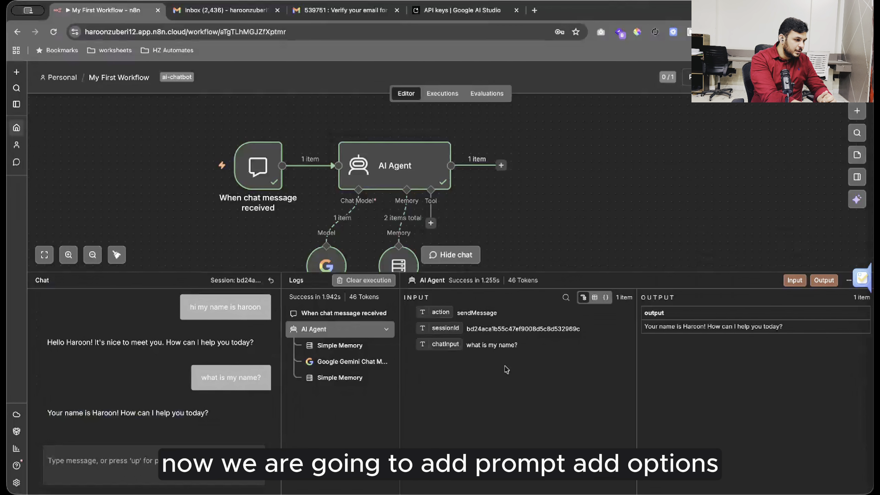
Give the AI Agent a System Message casting it as H Z Automates' lead-collecting receptionist.
double_click(391, 170)
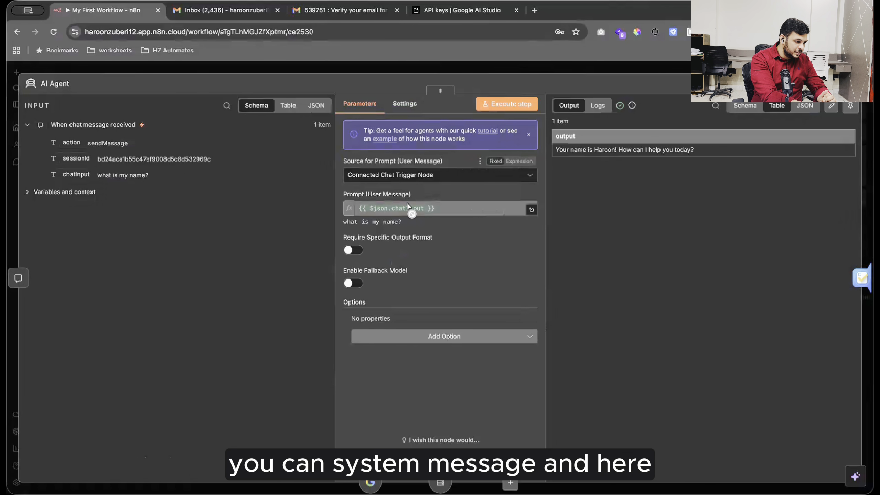
click(429, 337)
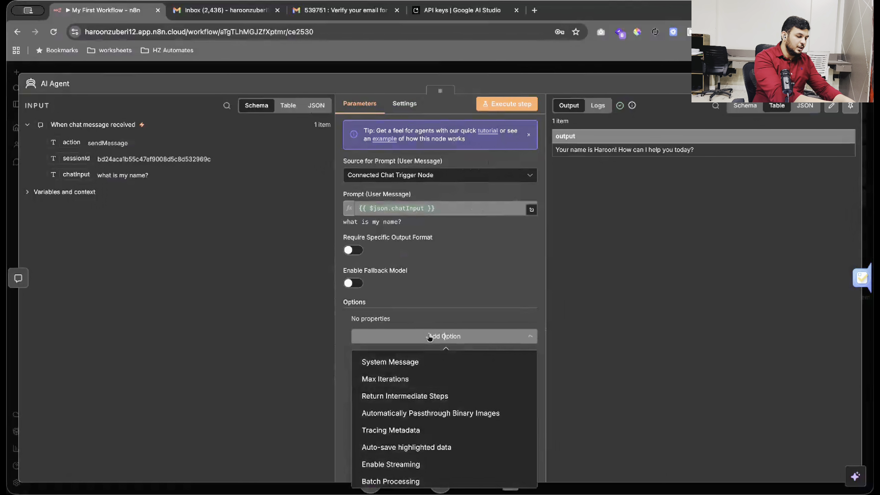
click(407, 362)
click(402, 361)
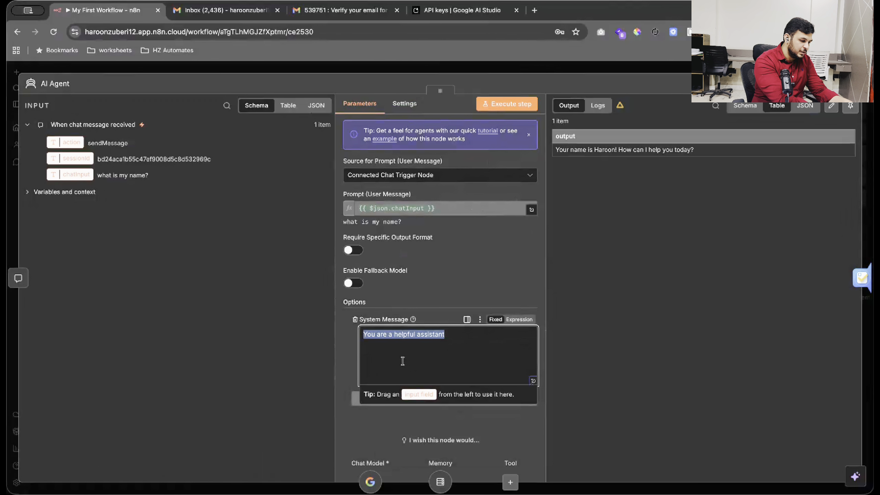
text(youa re)
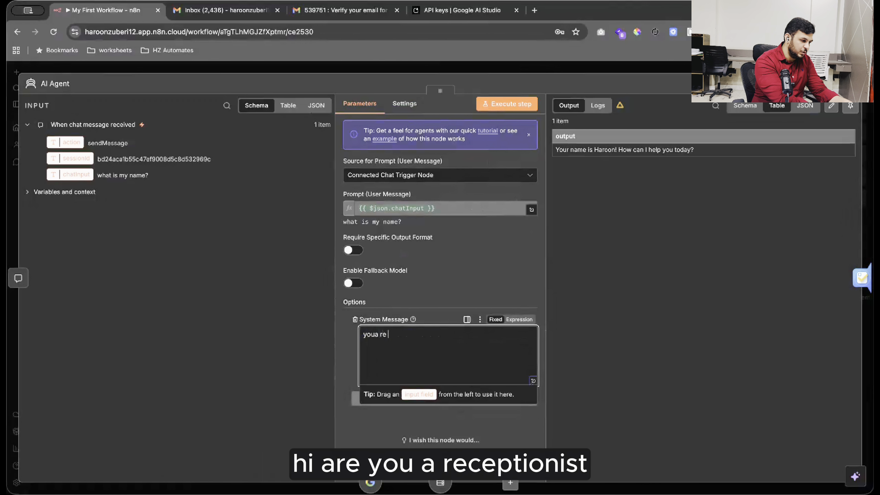
key(BackSpace)
key(BackSpace)
key(BackSpace)
key(BackSpace)
key(BackSpace)
key(BackSpace)
key(BackSpace)
key(BackSpace)
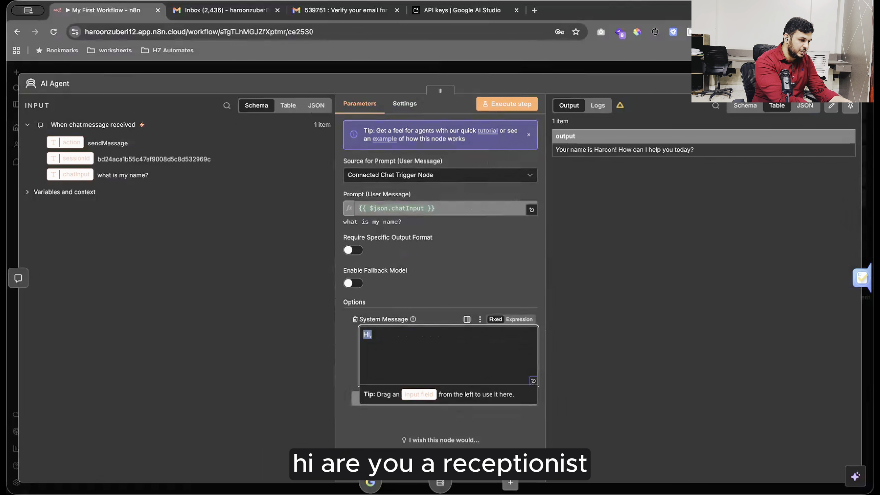
text(You are)
text(a recepsionist in H Z Automates, which is a AI Automation Agency, leads will come to you, so you need to collect all information from them and store them in)
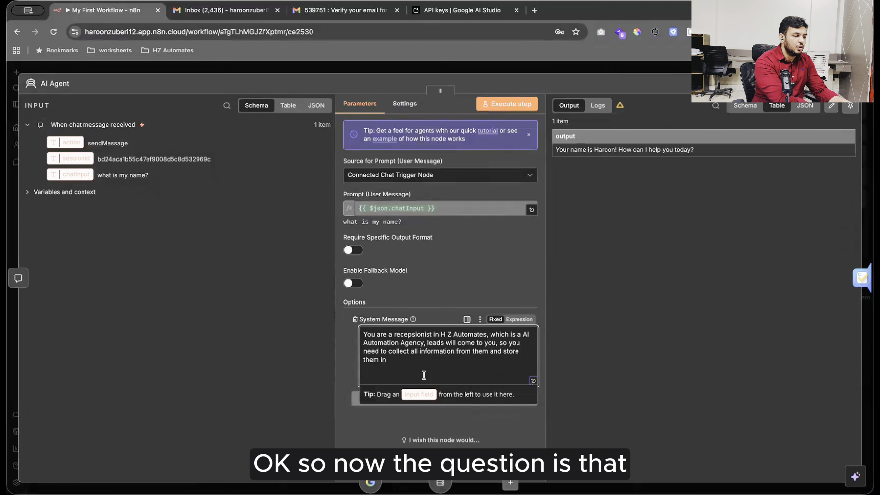
text( the google sheet.)
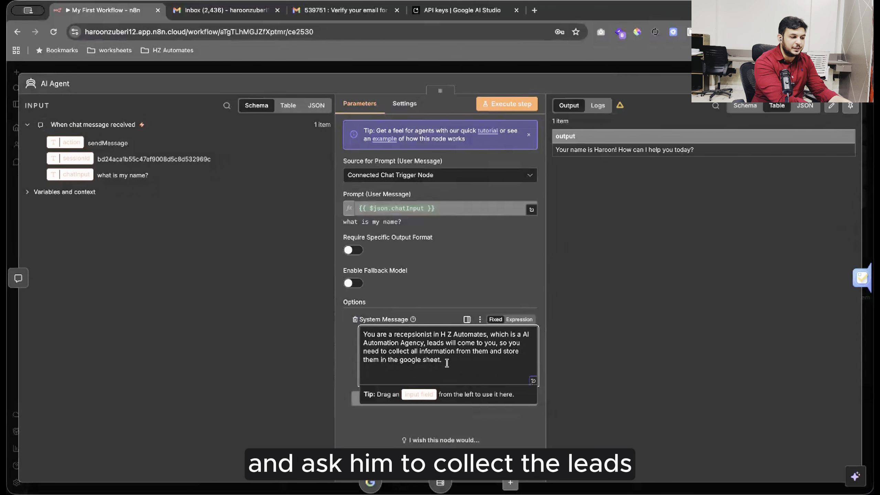
drag(446, 361, 490, 352)
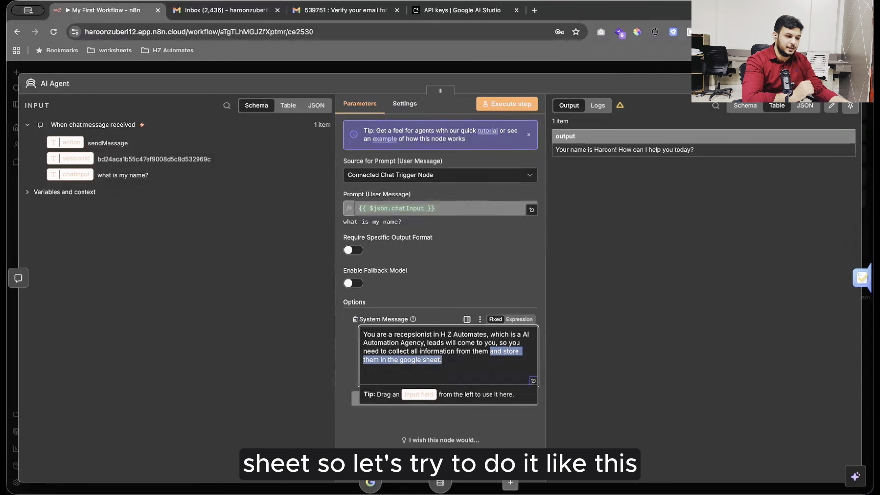
key(ctrl+t)
Create a blank Google Sheet named 'n8n leads' and return to the n8n tab.
text(sheets)
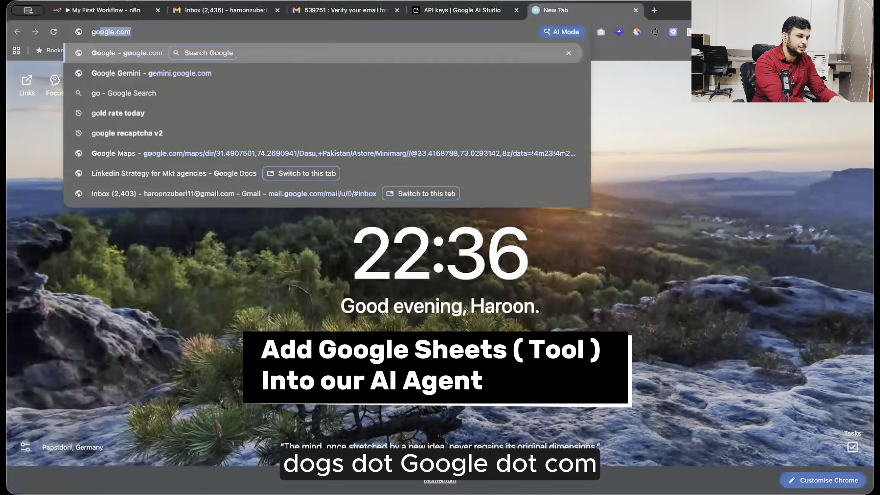
key(Return)
click(203, 162)
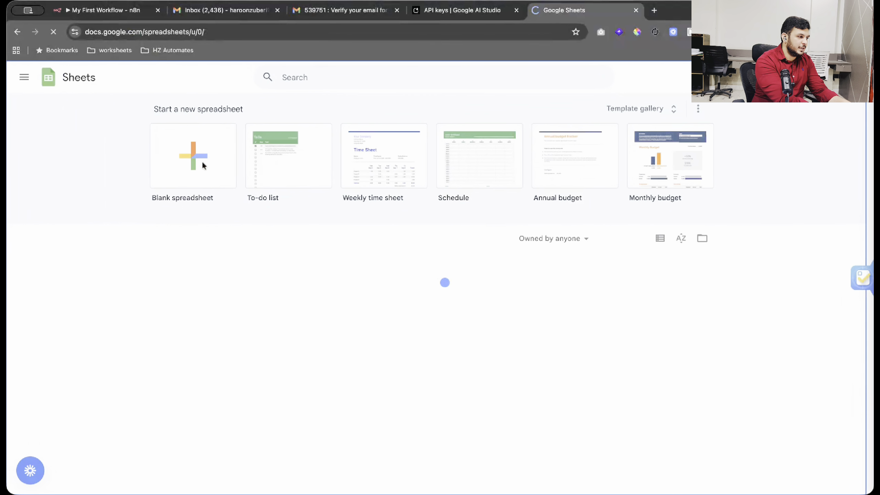
click(79, 72)
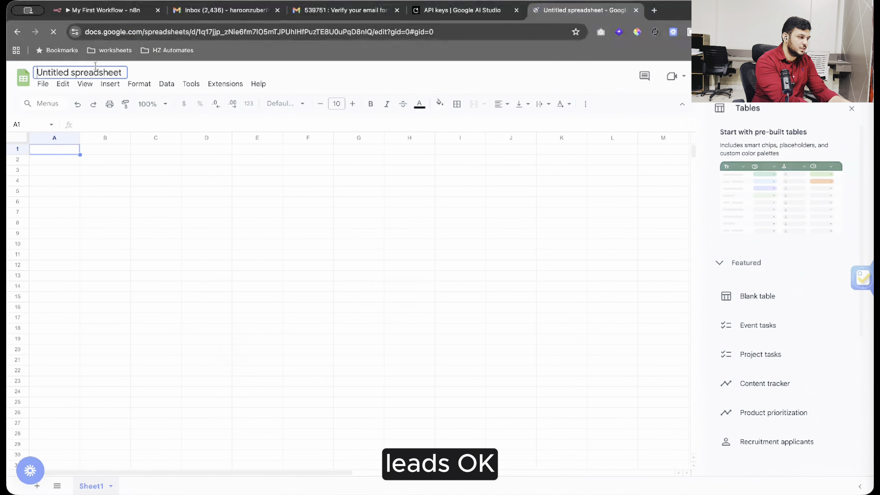
text(n8m)
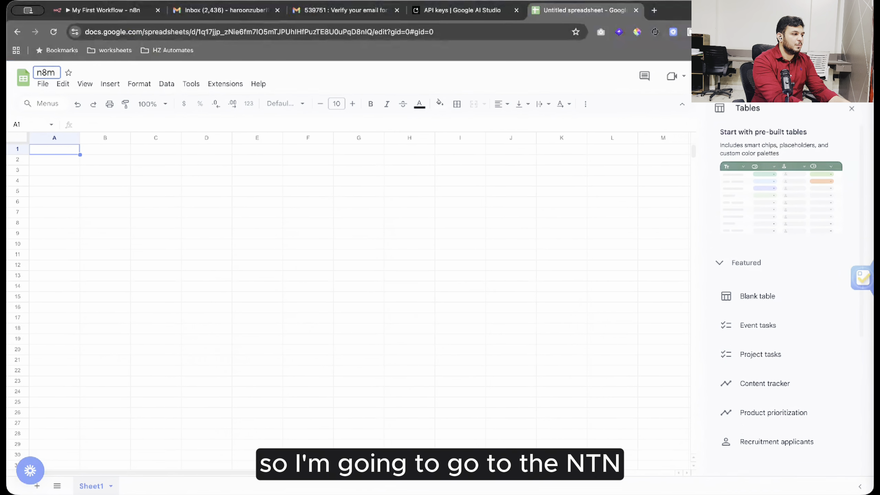
text( leads)
key(Return)
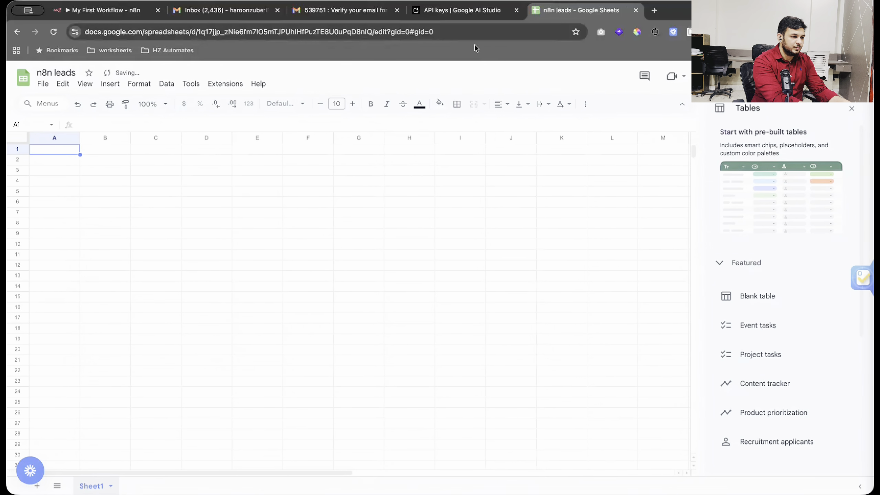
click(121, 16)
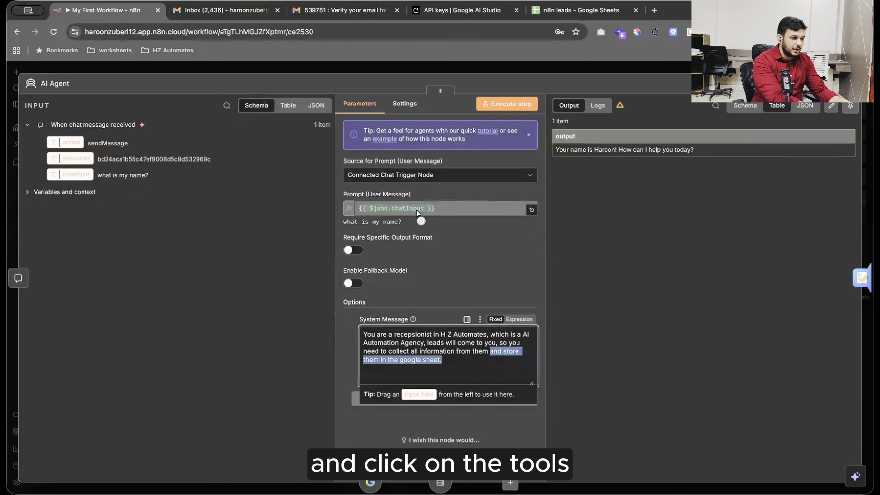
Attach a Google Sheets Tool to the AI Agent's Tool input.
key(Escape)
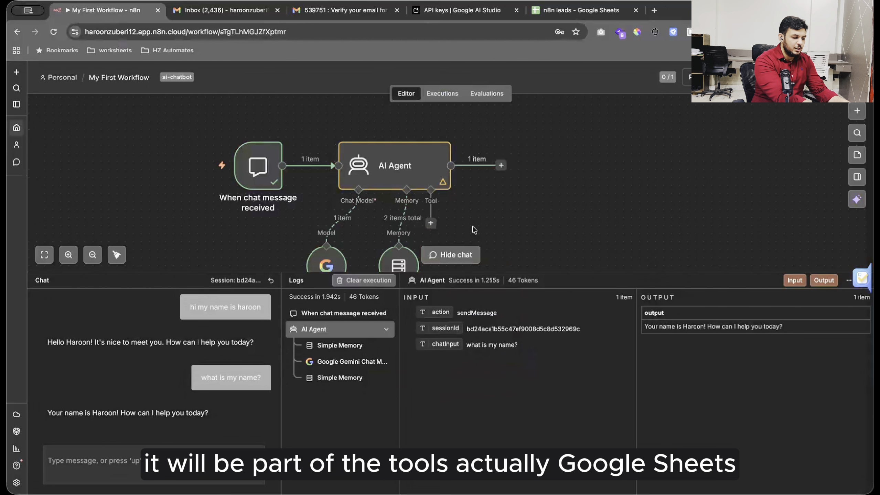
click(431, 224)
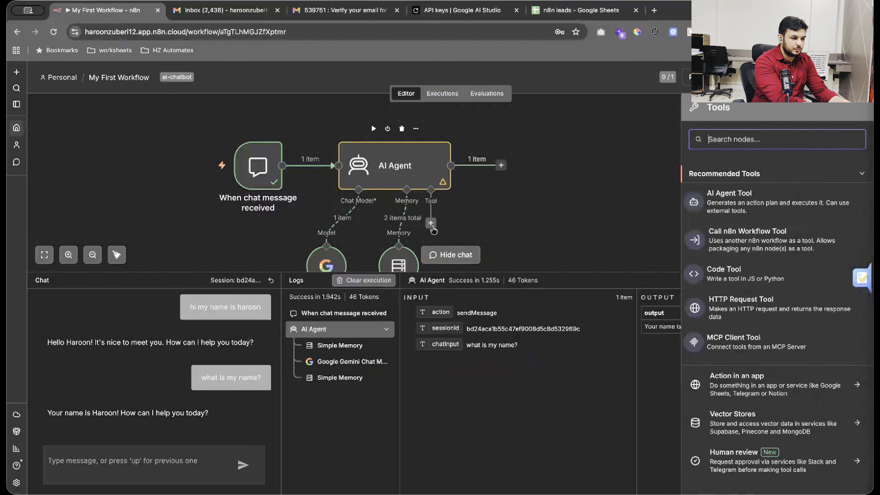
text(google shee)
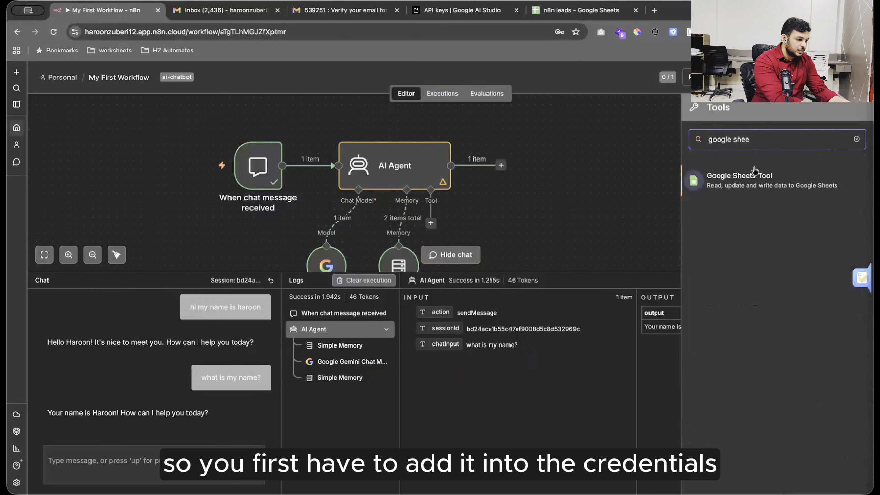
click(754, 175)
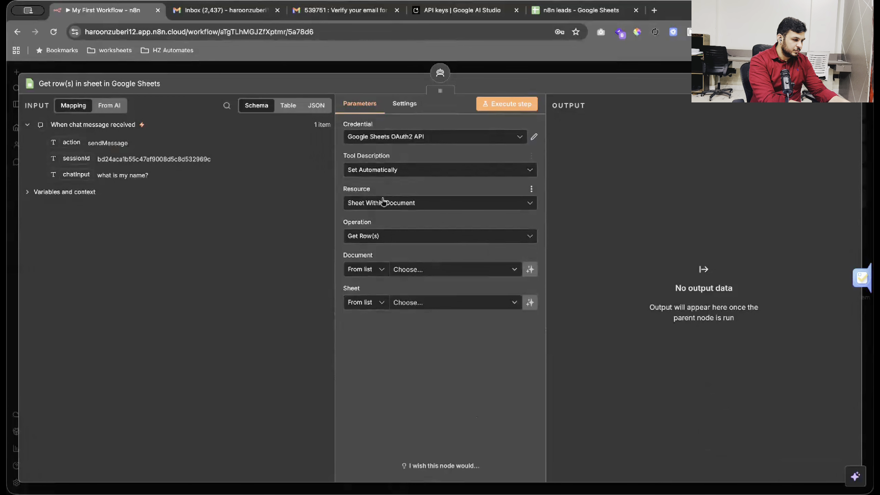
Set the Google Sheets tool's resource to Sheet Within Document.
click(383, 202)
click(383, 202)
click(382, 202)
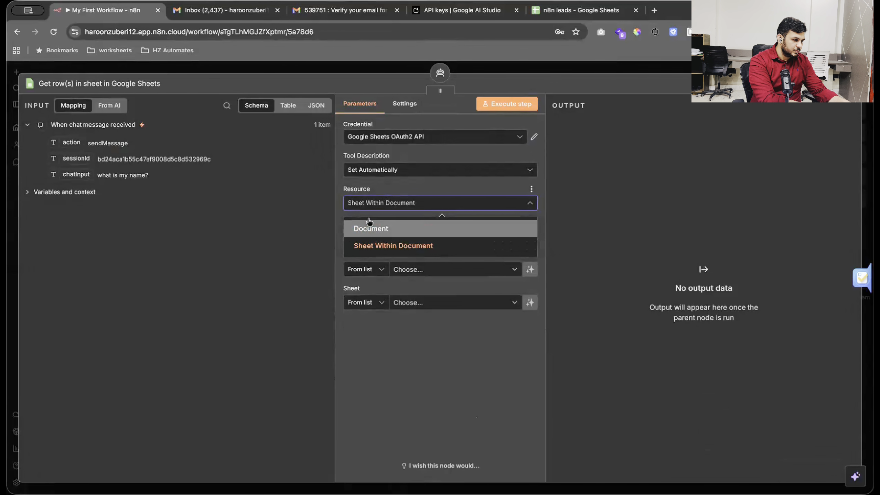
click(369, 230)
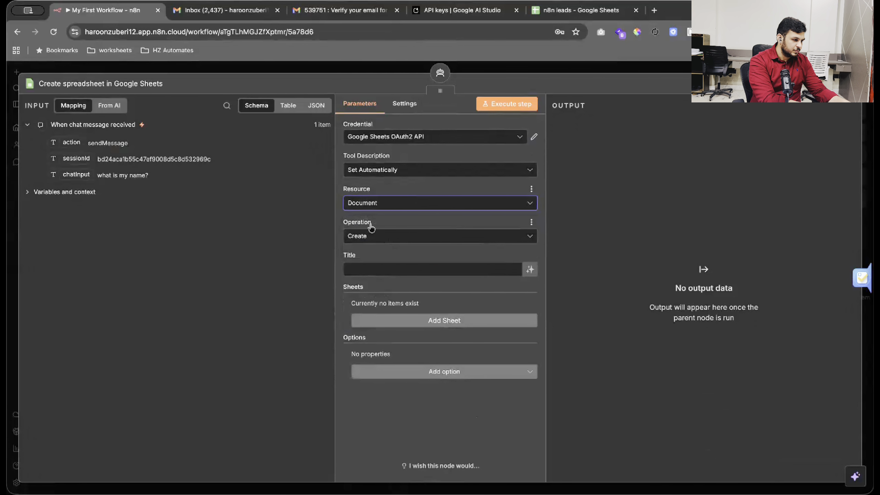
click(370, 204)
click(374, 250)
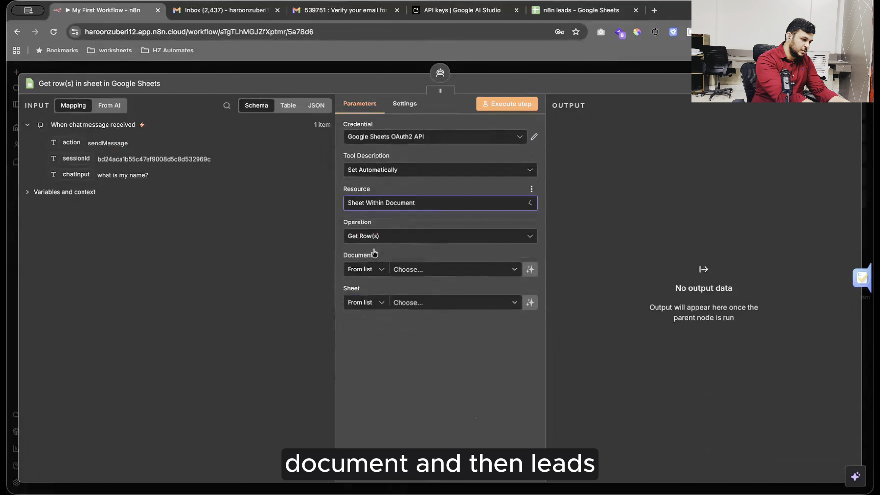
Point the tool at the 'n8n leads' document and Sheet1, then close its settings.
click(404, 269)
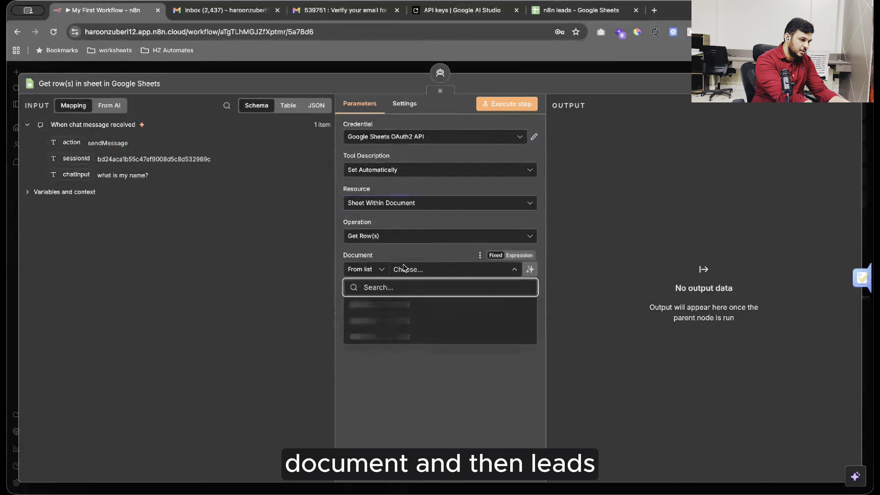
text(n8n leads)
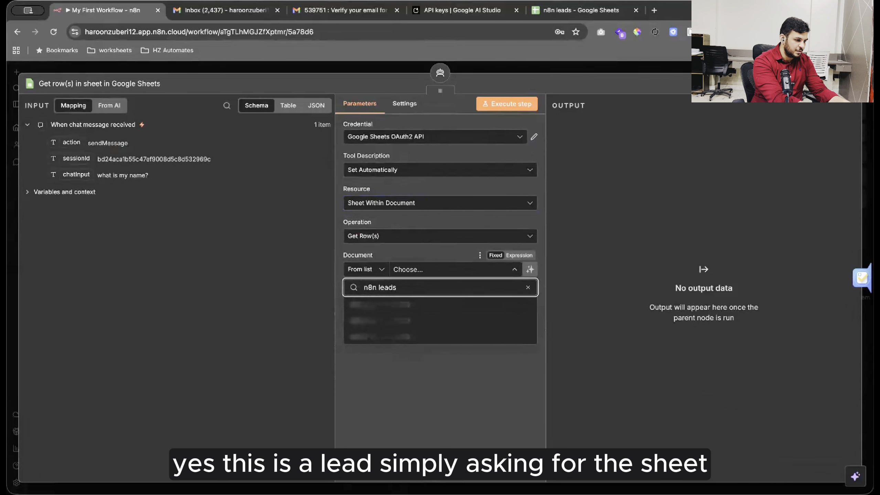
click(400, 306)
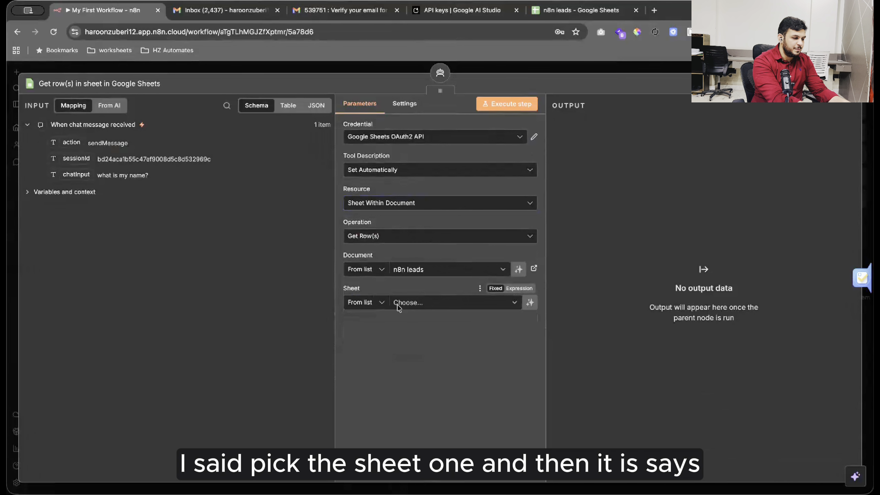
click(422, 302)
click(398, 325)
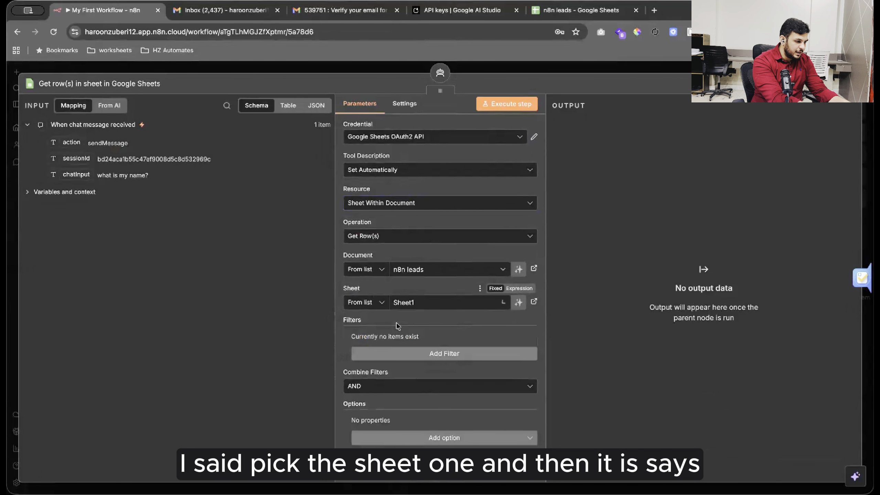
scroll(382, 389, down, 1)
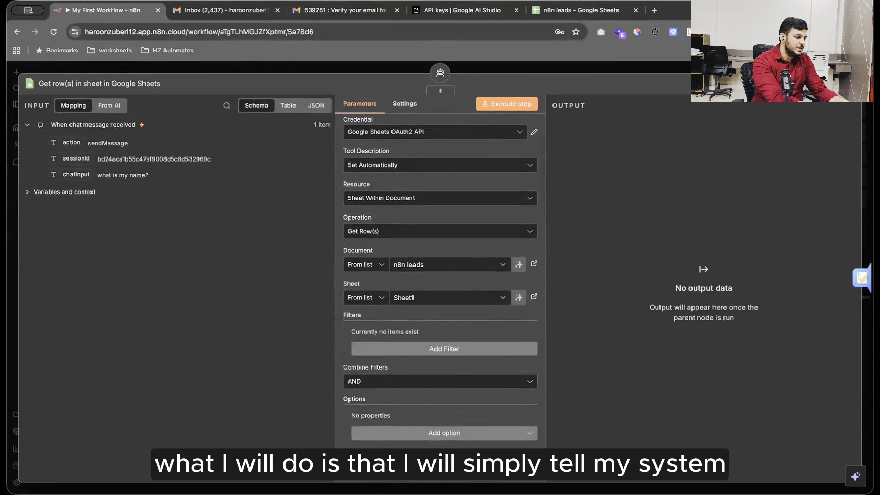
key(Escape)
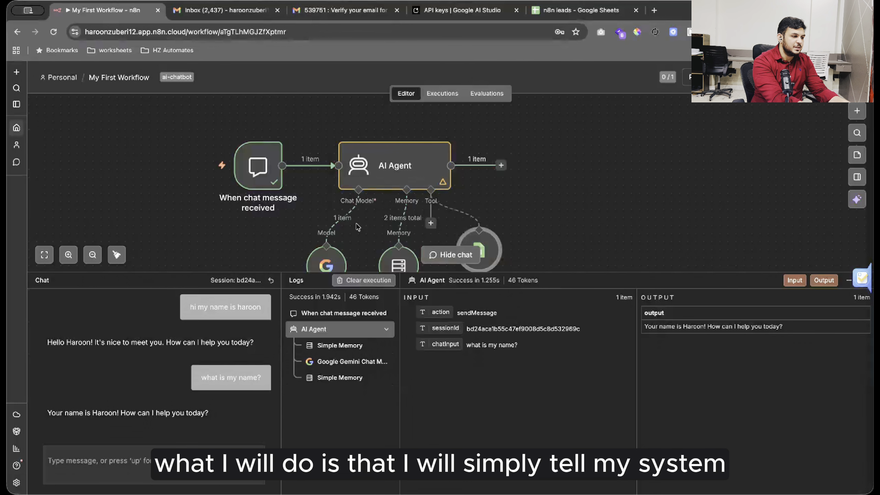
scroll(402, 221, down, 2)
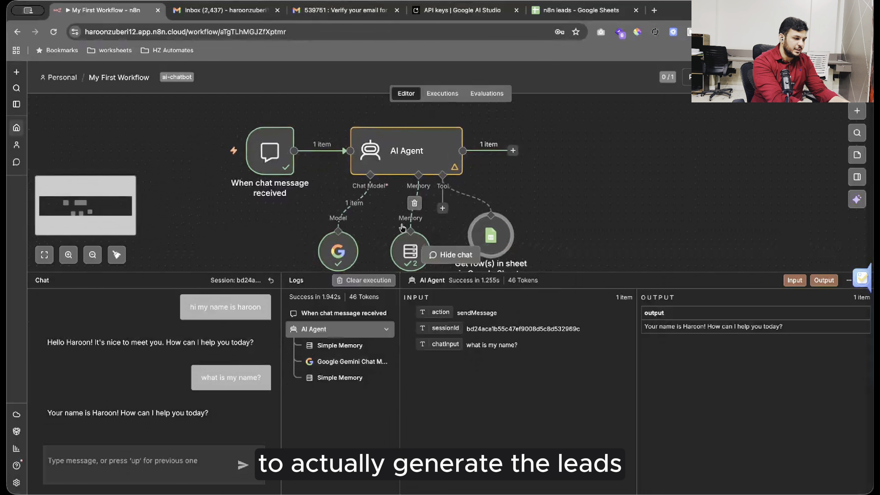
Extend the AI Agent's system message to require email, phone and purpose.
double_click(414, 150)
click(454, 367)
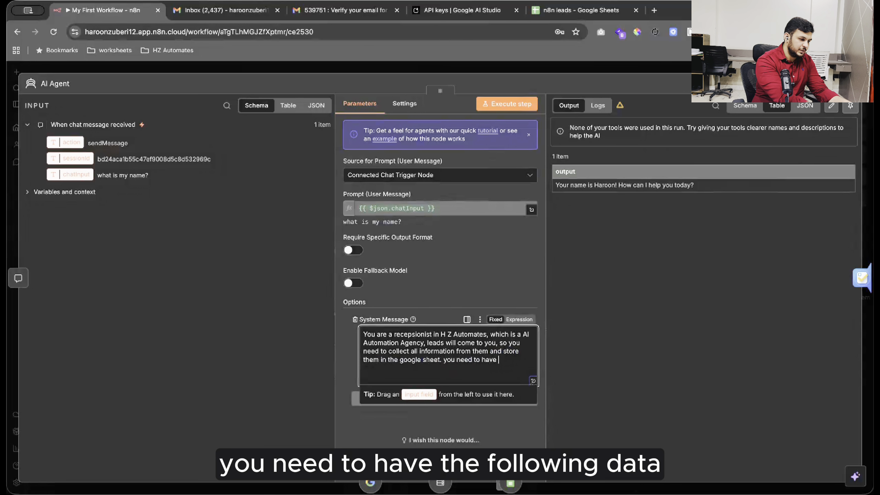
text(you need to have)
key(Return)
text(the following td)
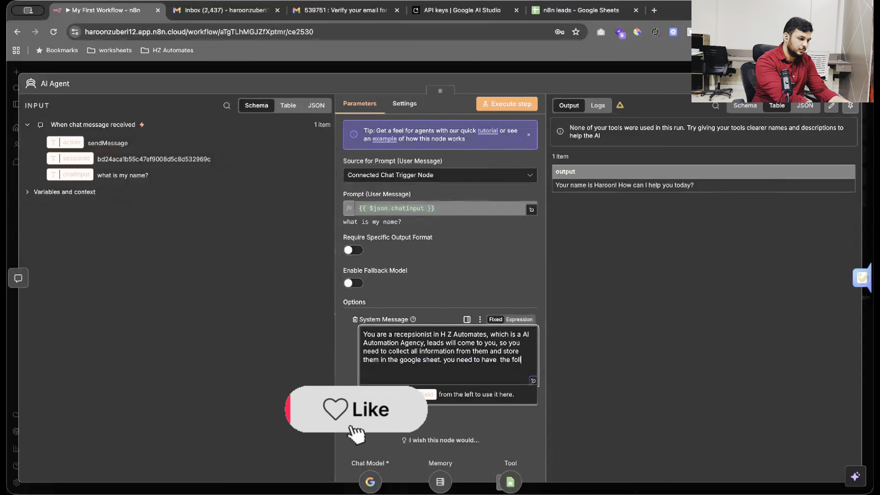
key(BackSpace)
key(BackSpace)
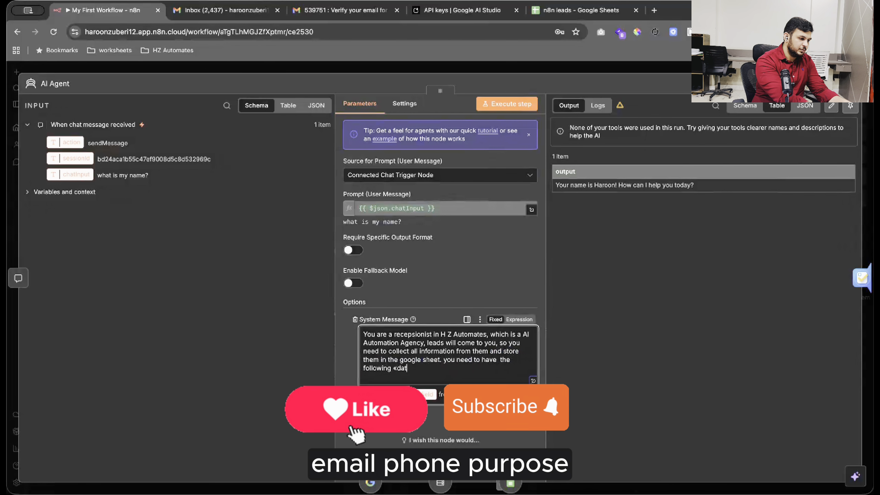
text(«)
text(em)
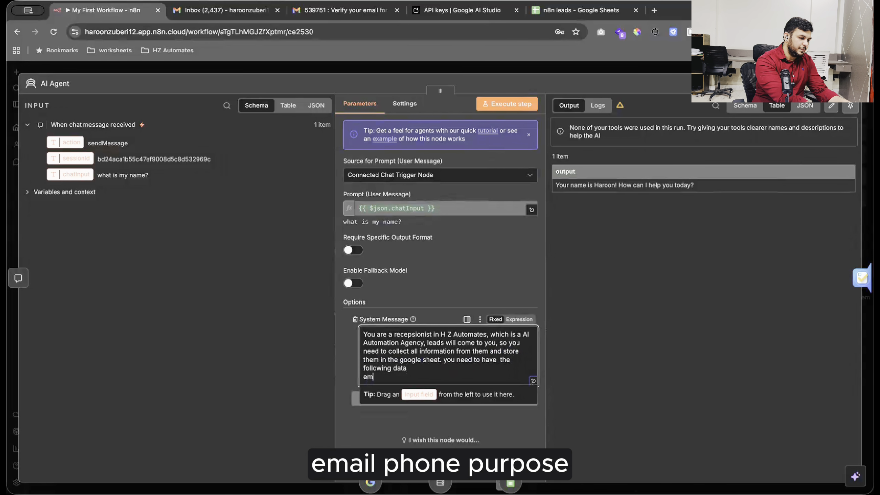
text(ail)
key(Return)
text(phone)
key(Return)
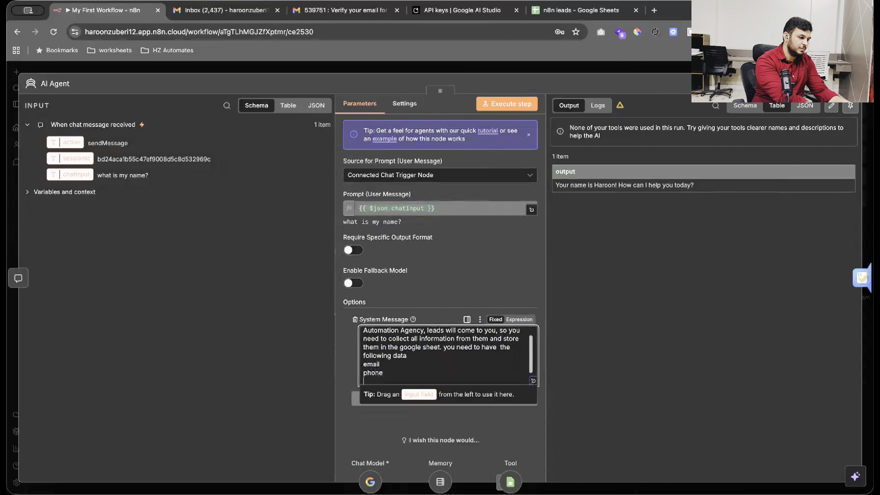
text(purpose)
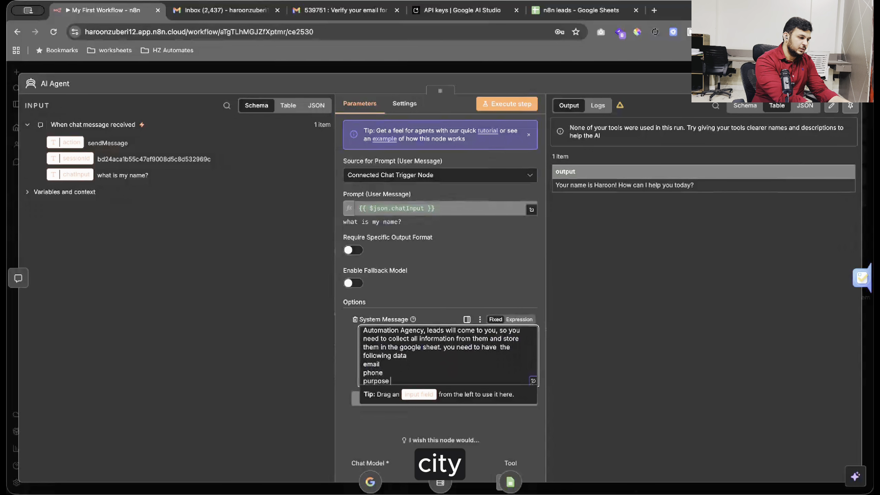
key(Return)
key(Return)
Add city to the field list and end with 'please confirm everything and save them into leads.'.
text(pl)
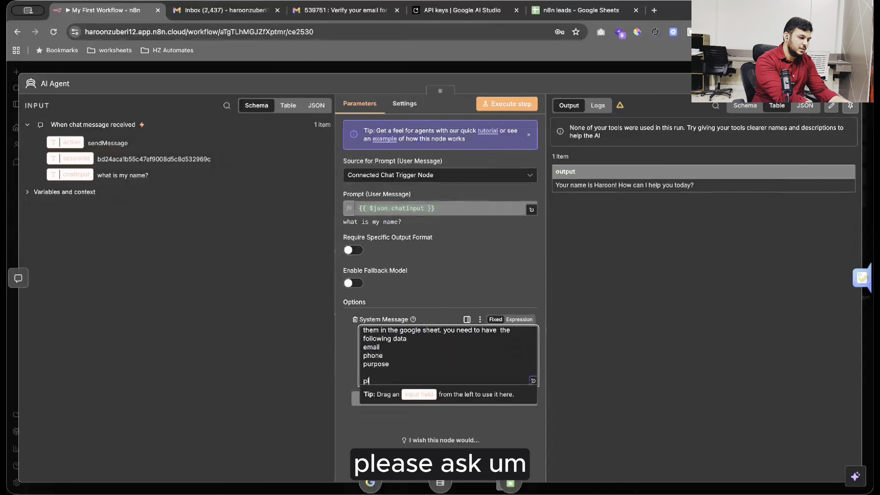
text(ty)
key(Return)
key(Down)
key(End)
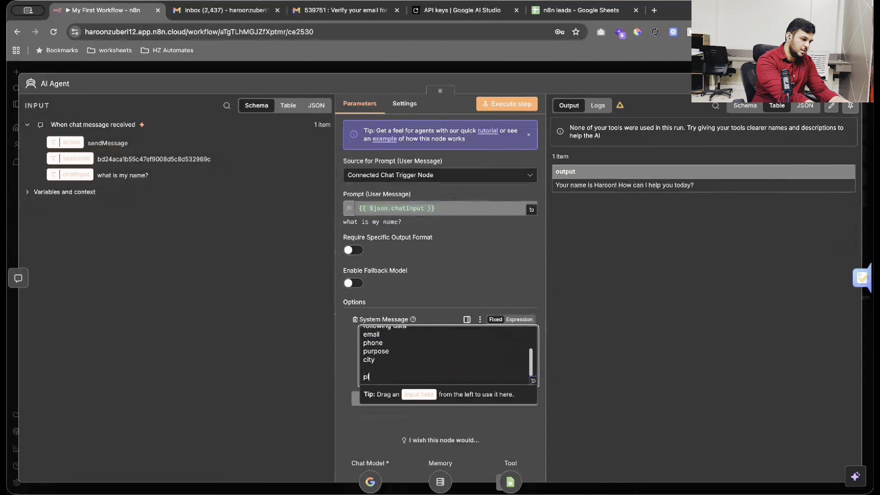
text(ease )
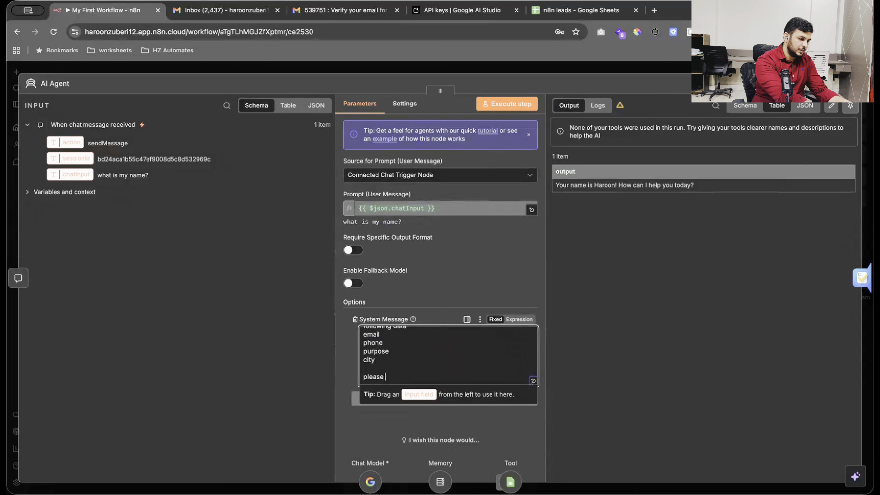
text(ask afo)
key(BackSpace)
text(confirm)
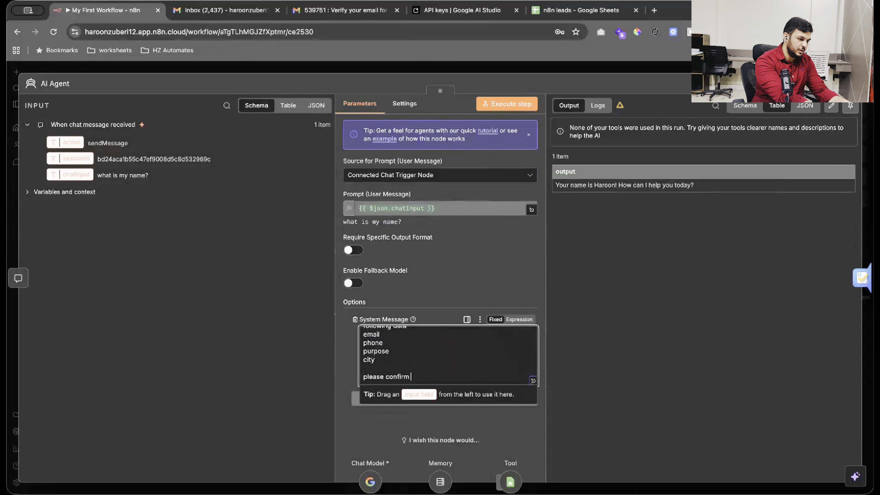
text( everything and save th)
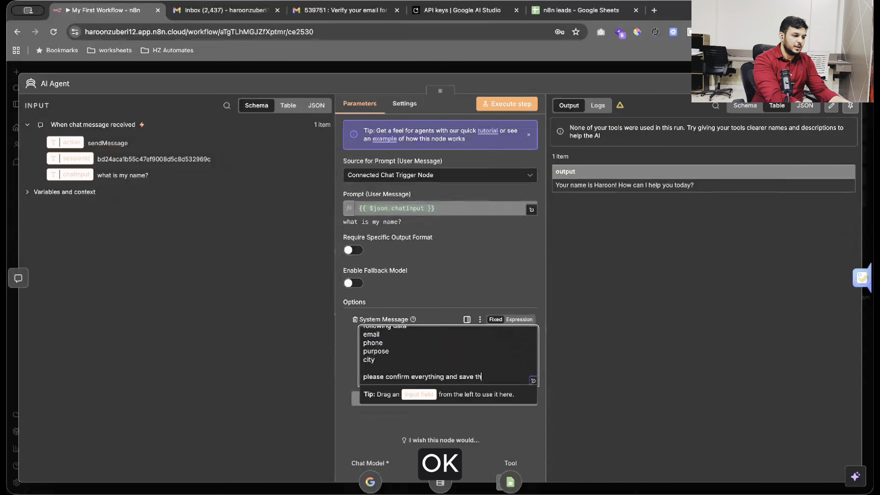
text(em into leads.)
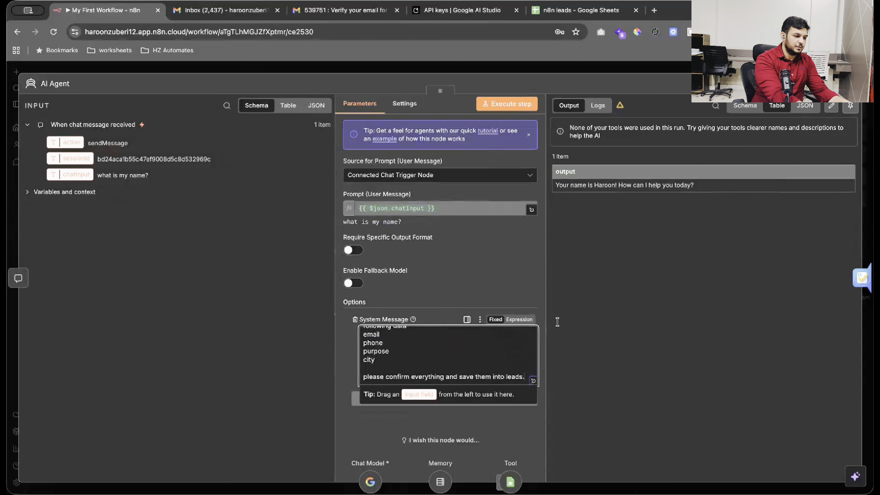
click(585, 300)
click(519, 378)
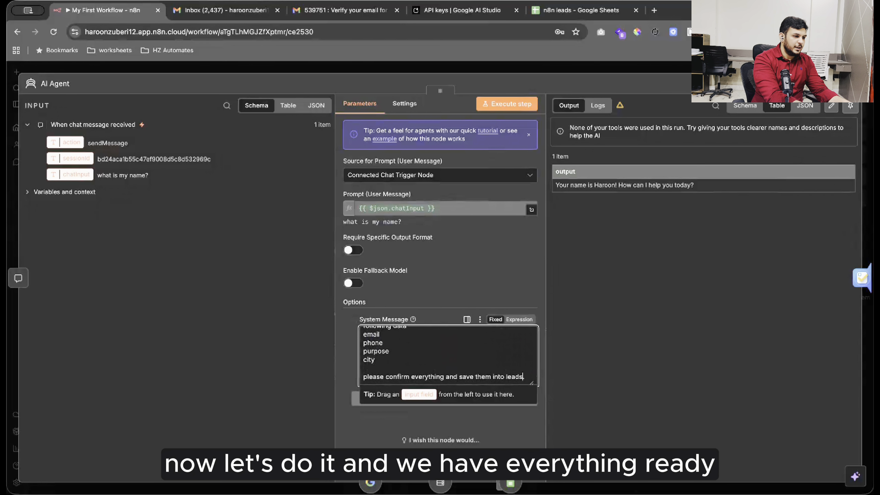
Reset the chat session and greet the agent with 'hi'.
key(Escape)
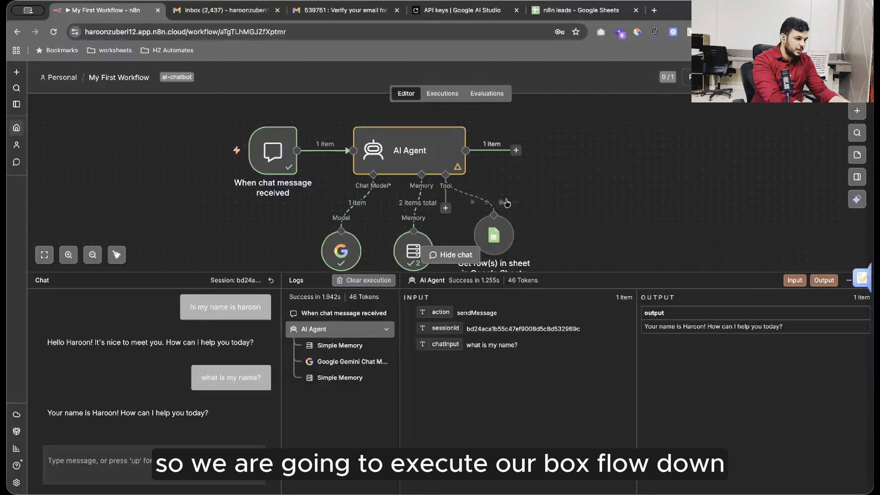
scroll(507, 202, down, 2)
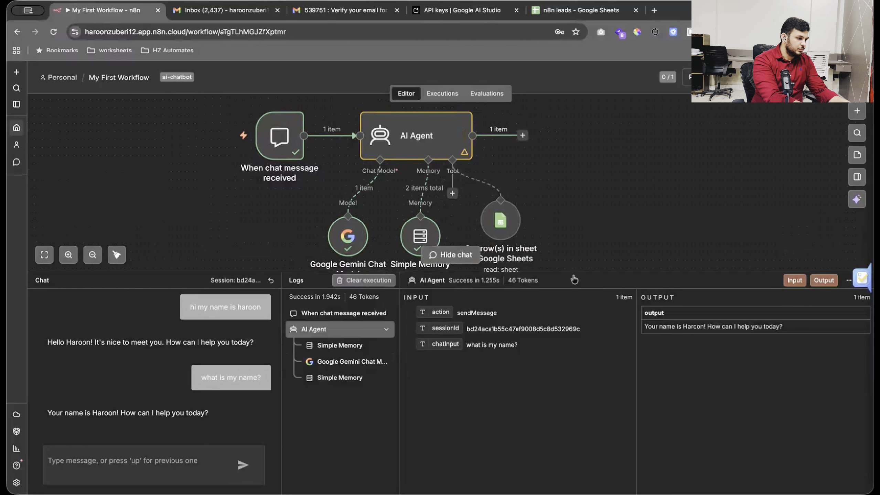
click(271, 280)
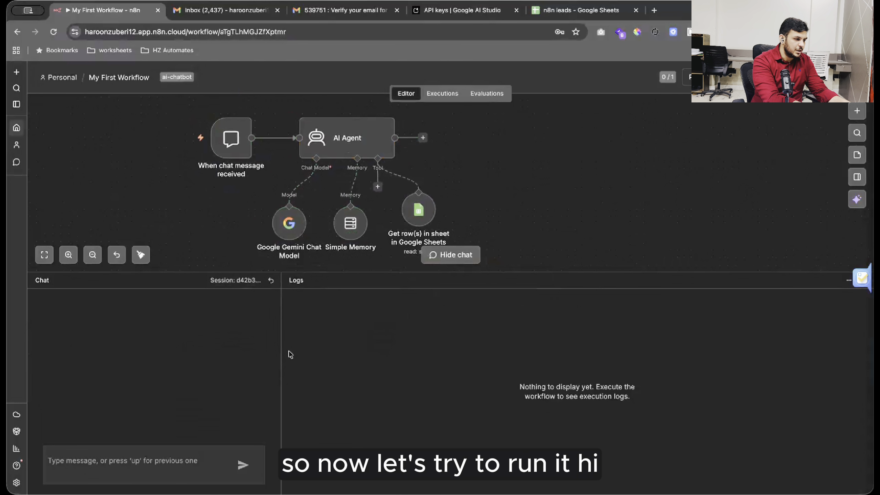
click(201, 460)
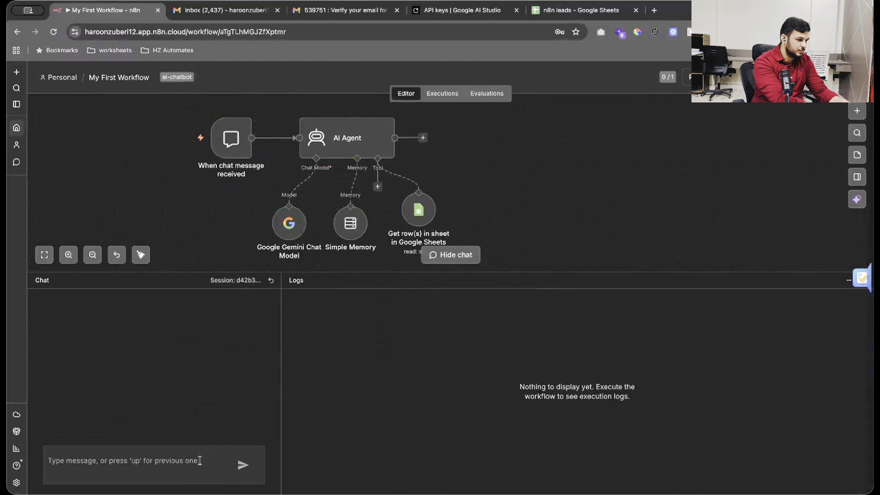
text(hi)
key(Return)
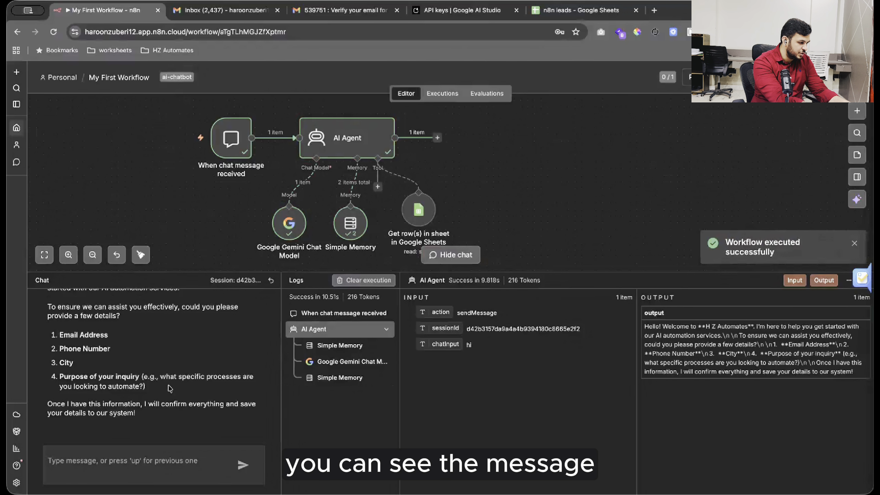
Review the welcome asking for email, phone, city and purpose, then send the contact details.
scroll(169, 389, up, 5)
scroll(170, 388, down, 2)
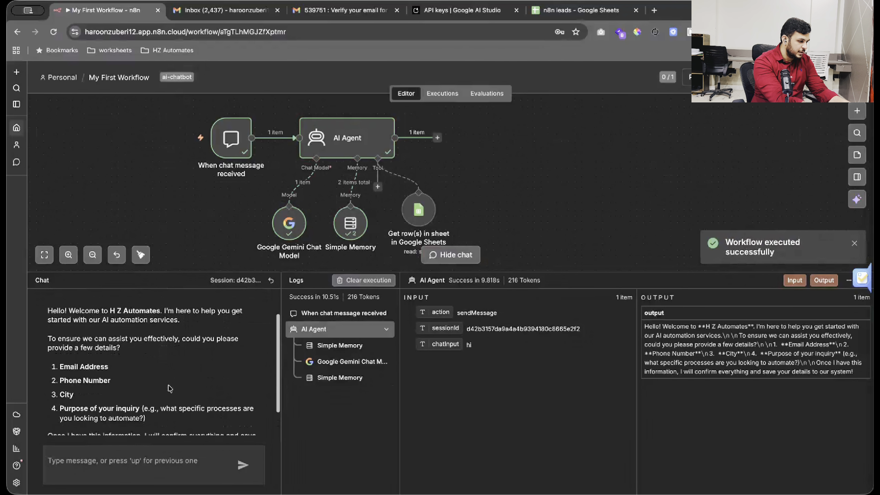
scroll(169, 388, up, 1)
scroll(93, 347, down, 3)
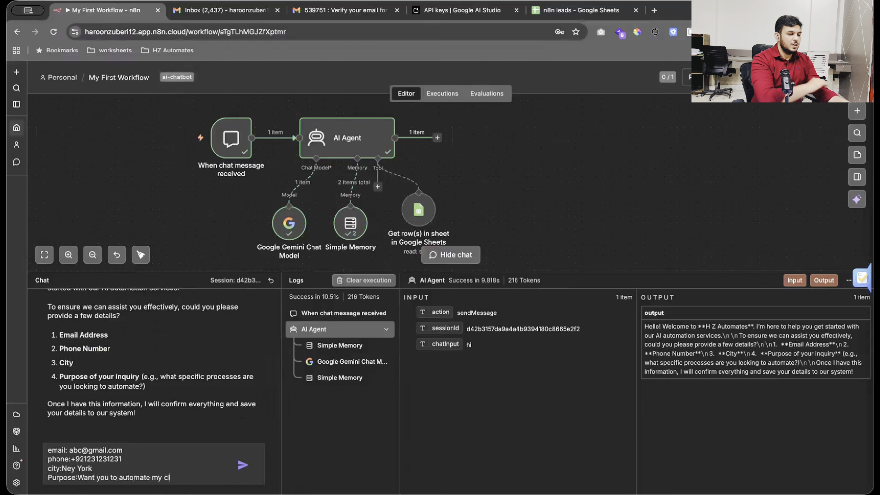
click(241, 465)
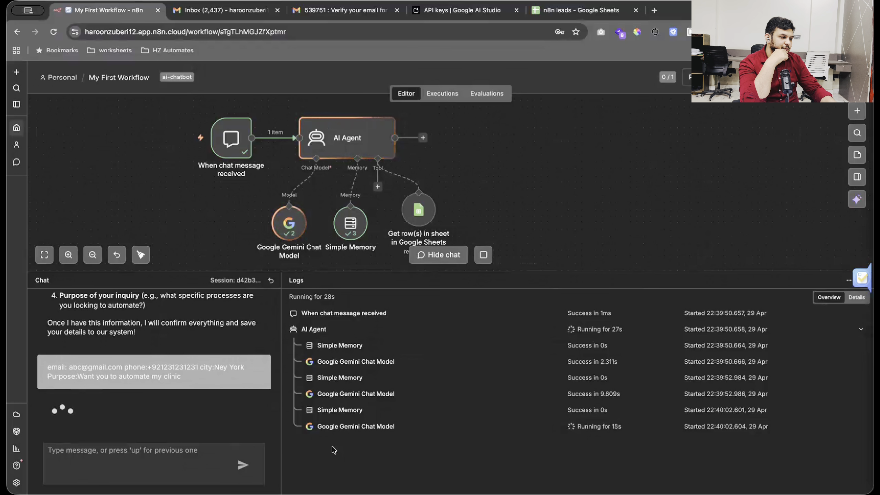
Change the Google Sheets tool's operation from getting rows to 'Append or Update Row'.
mouse_move(421, 207)
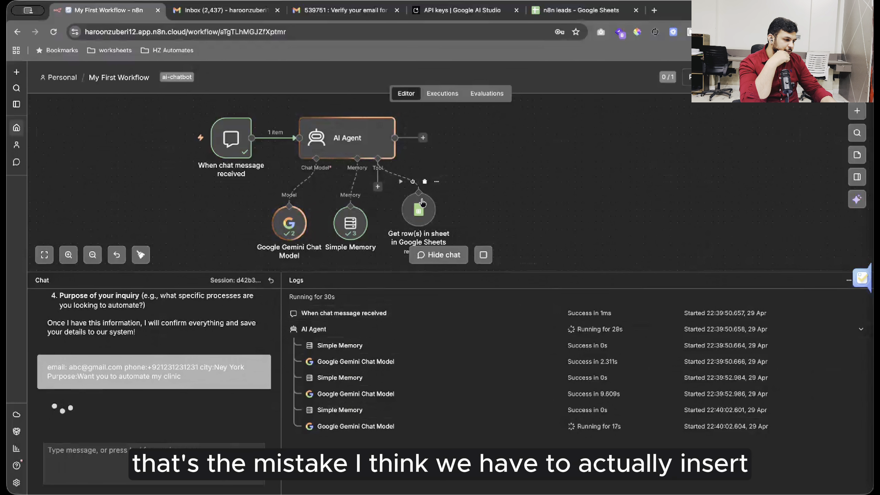
double_click(420, 208)
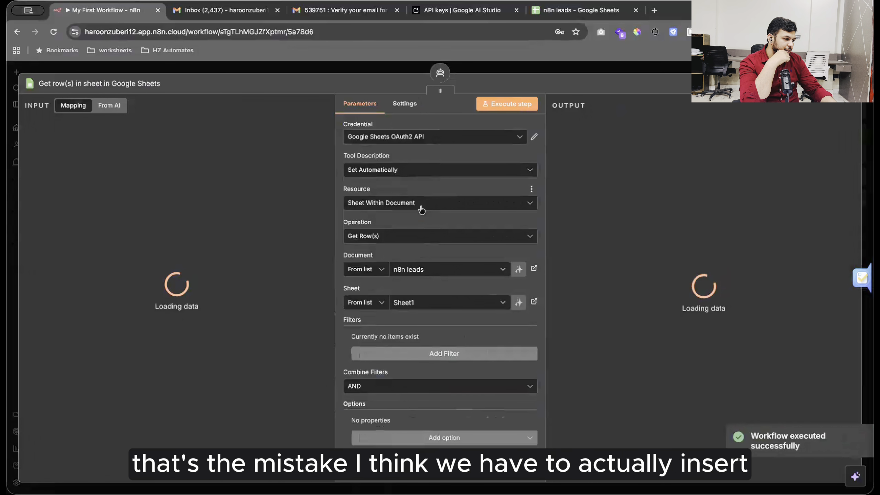
scroll(417, 358, down, 1)
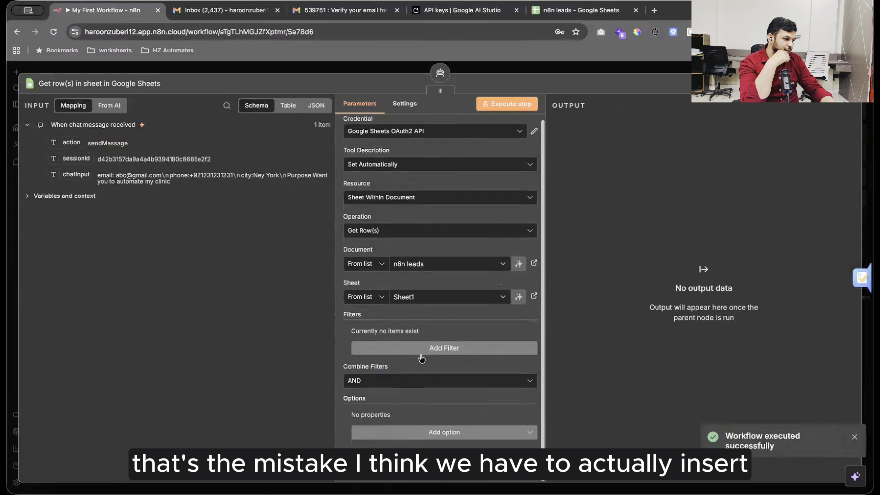
click(402, 232)
scroll(395, 288, down, 2)
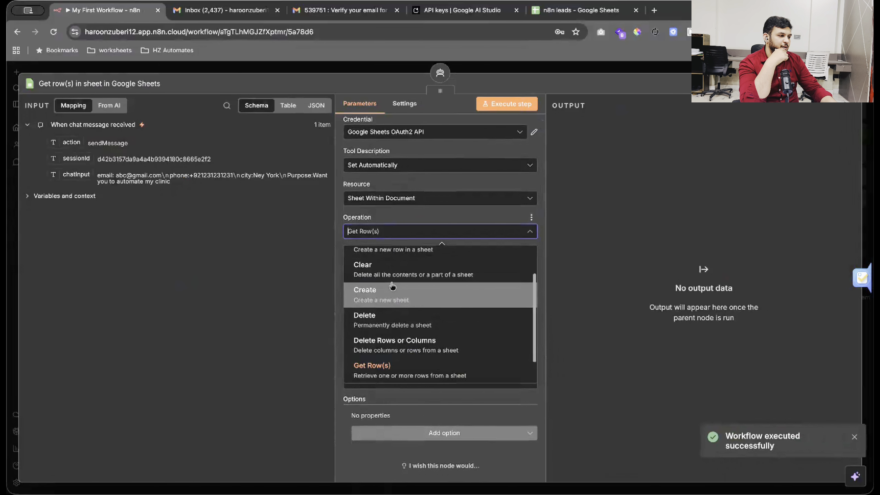
scroll(392, 288, up, 2)
scroll(386, 274, down, 1)
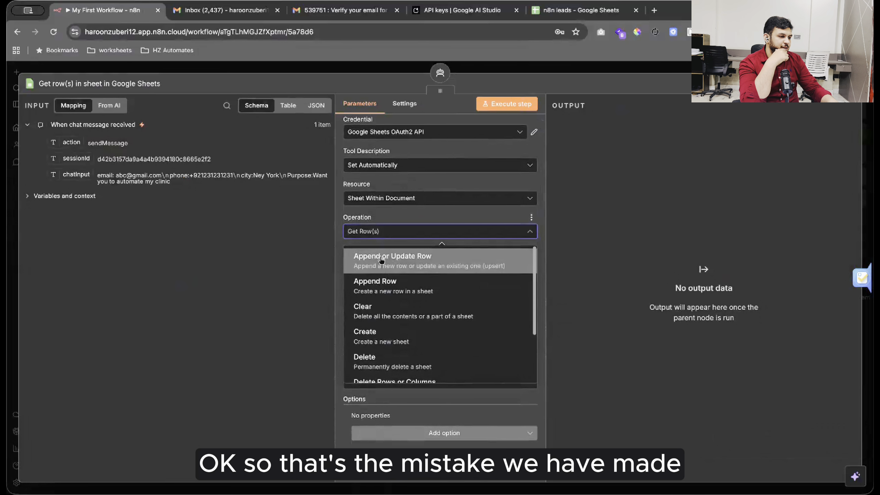
click(381, 260)
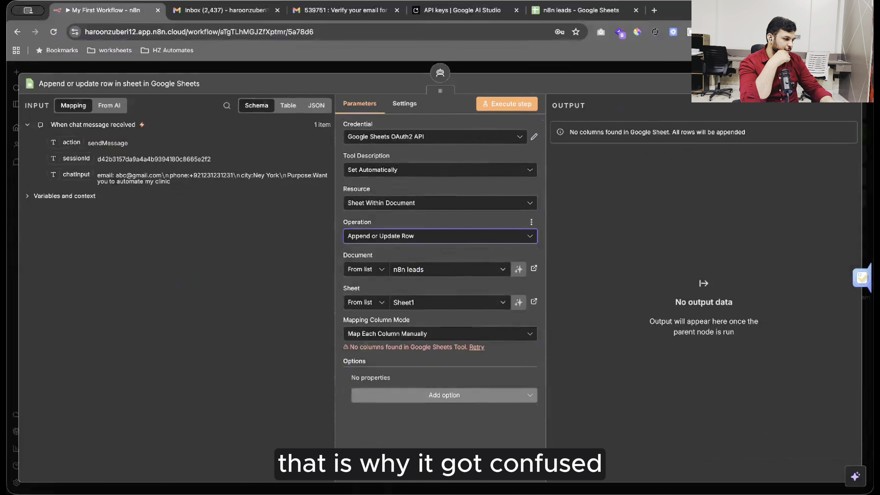
key(Escape)
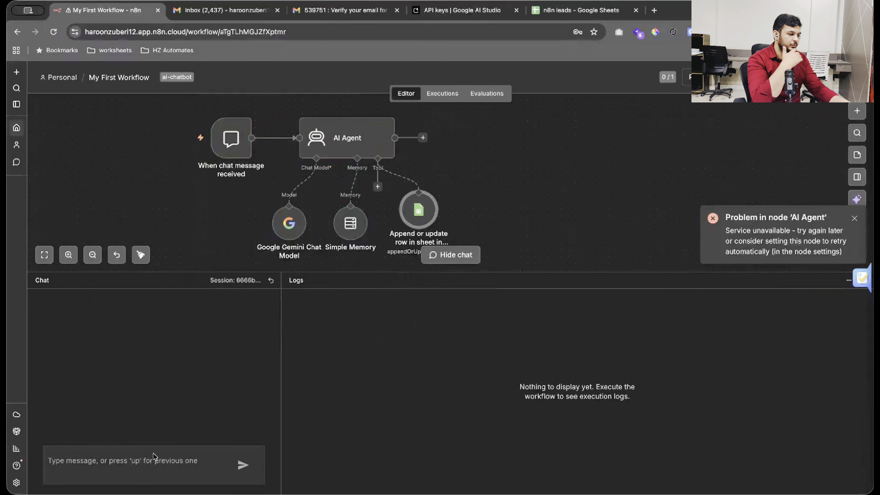
Greet the agent with 'hi' in the chat.
click(151, 460)
text(h)
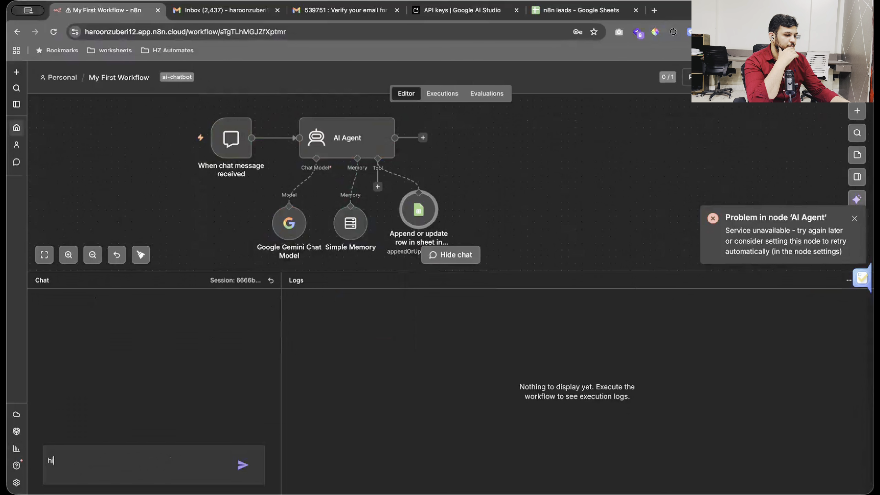
text(i)
key(Return)
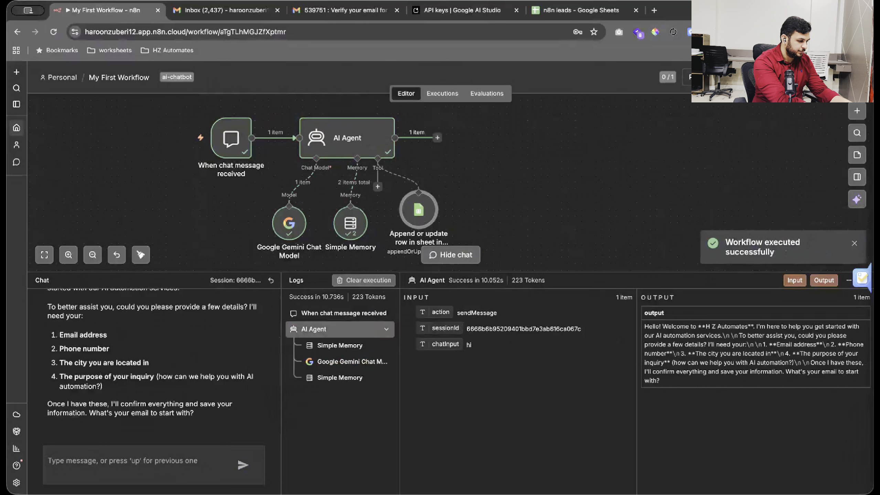
Send the lead's email, phone, city NewYork and purpose 'want you to automate my clinic', then check the n8n leads sheet.
key(shift+Return)
key(shift+Return)
text(city:NewYork)
key(shift+Return)
text(purpose:want yo)
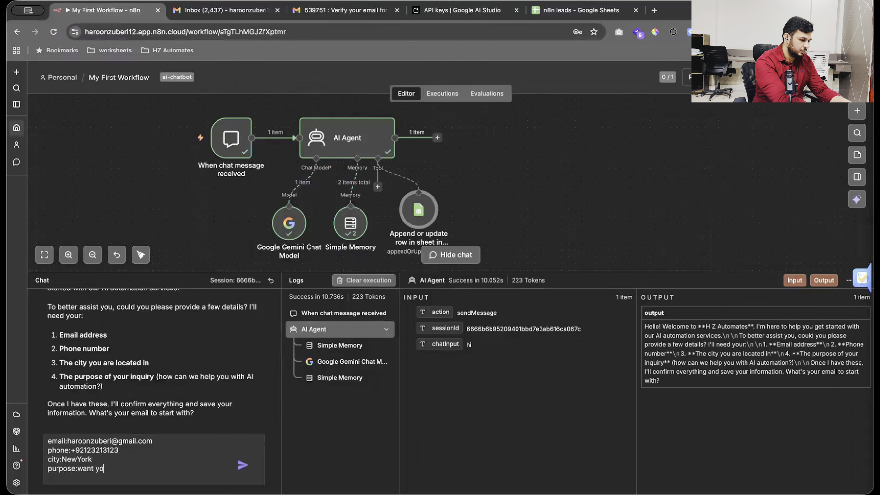
text(u to auto)
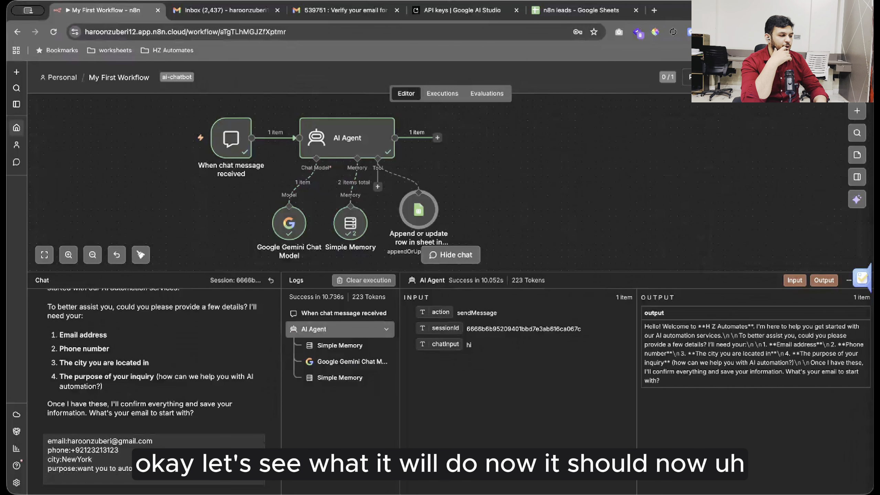
text(mate my clinic)
key(Return)
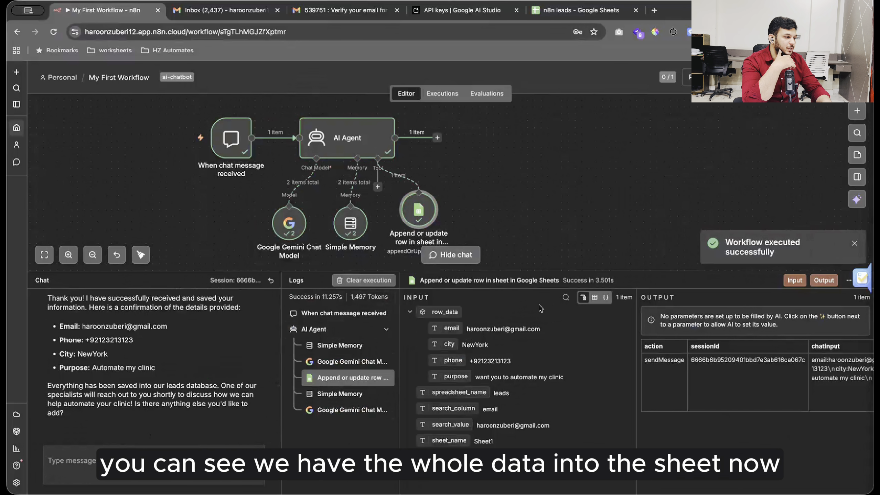
click(573, 18)
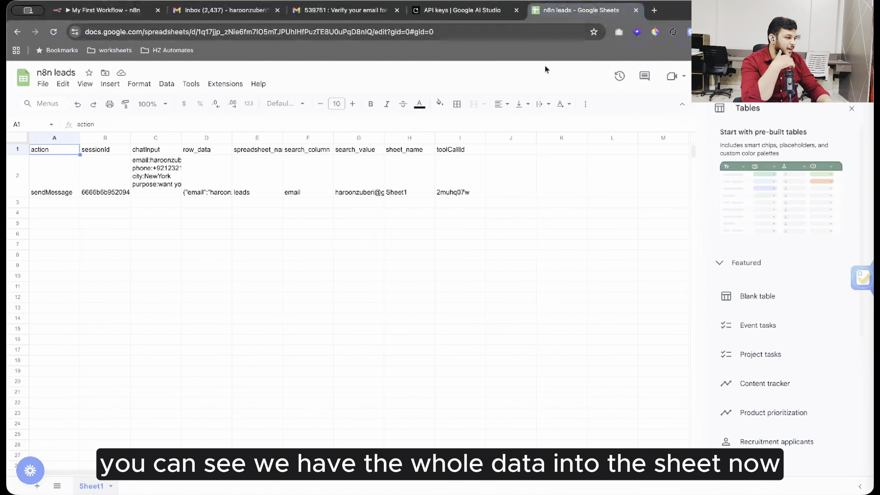
drag(510, 189, 61, 202)
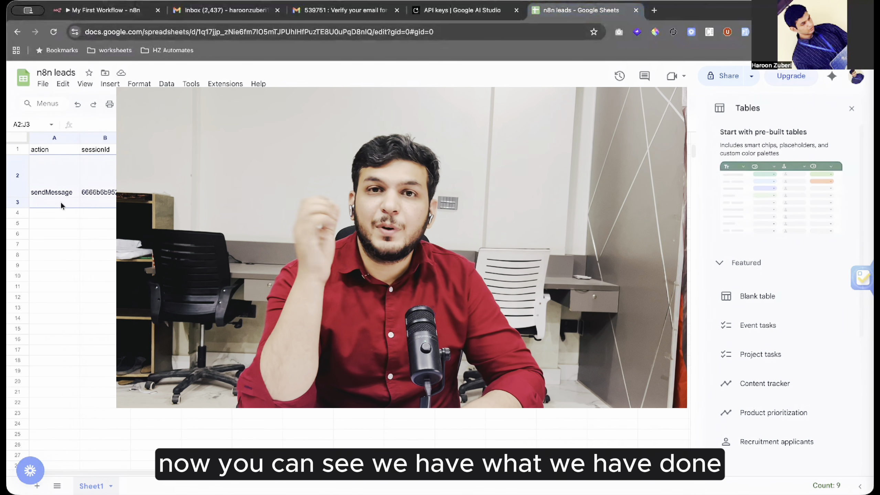
click(286, 413)
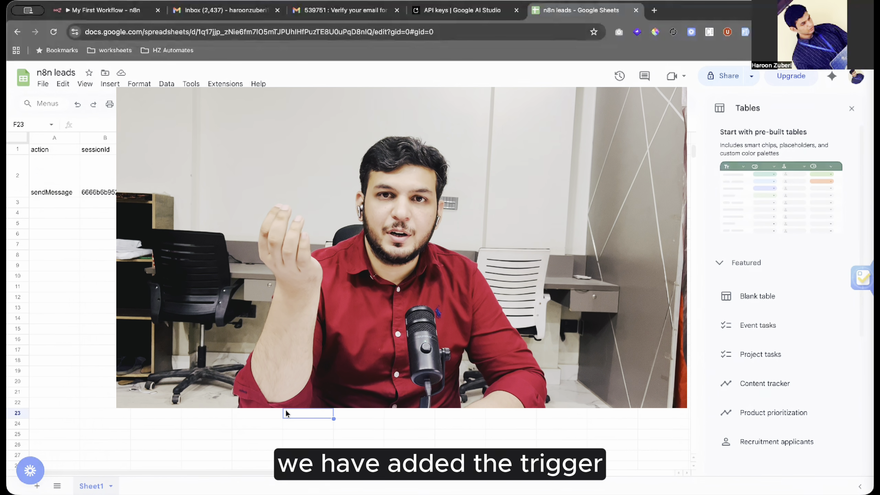